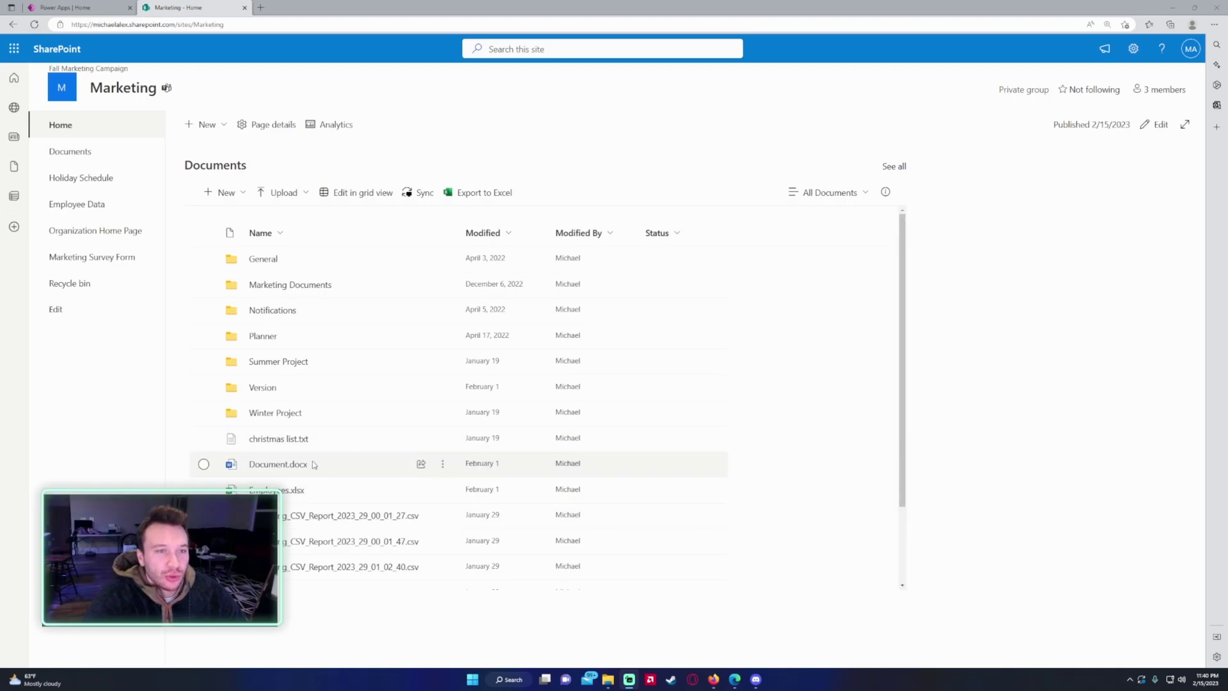
Step: Zoom the Marketing site's home page to 150% with Ctrl +
key("ctrl+plus")
key("ctrl+plus")
key("ctrl+plus")
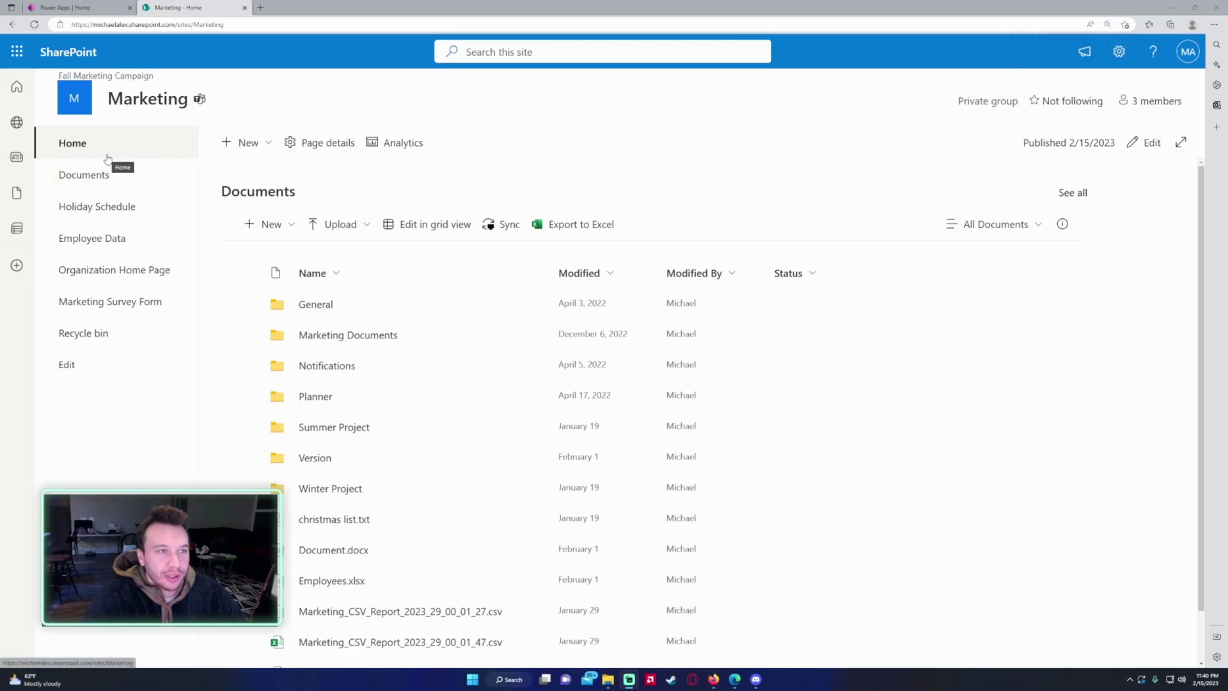
Step: In the Power Apps Apps list, open the Marketing App's More commands menu
left_click(83, 8)
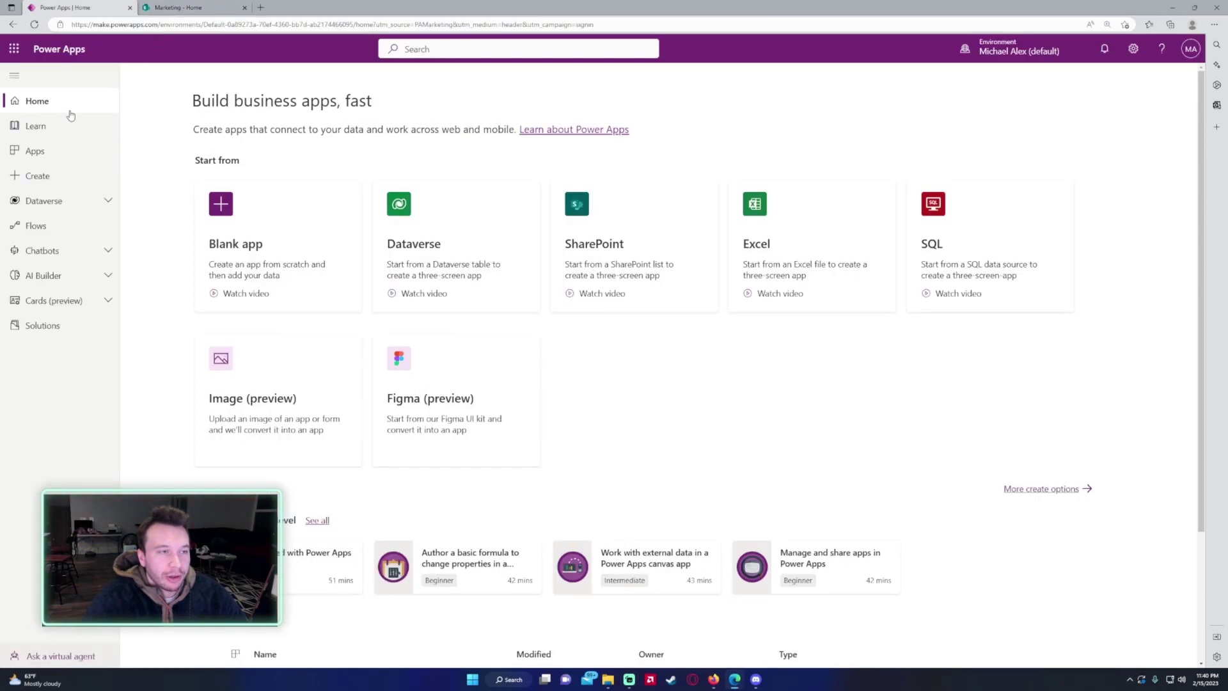
left_click(92, 159)
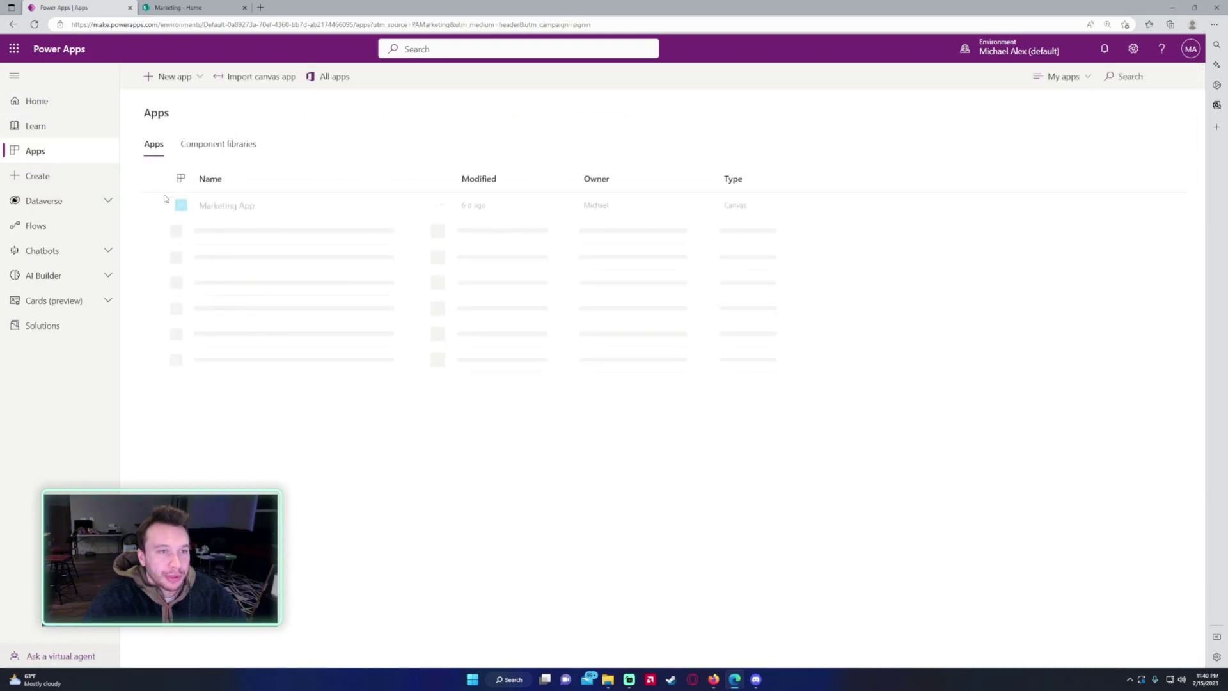
left_click(441, 212)
left_click(441, 206)
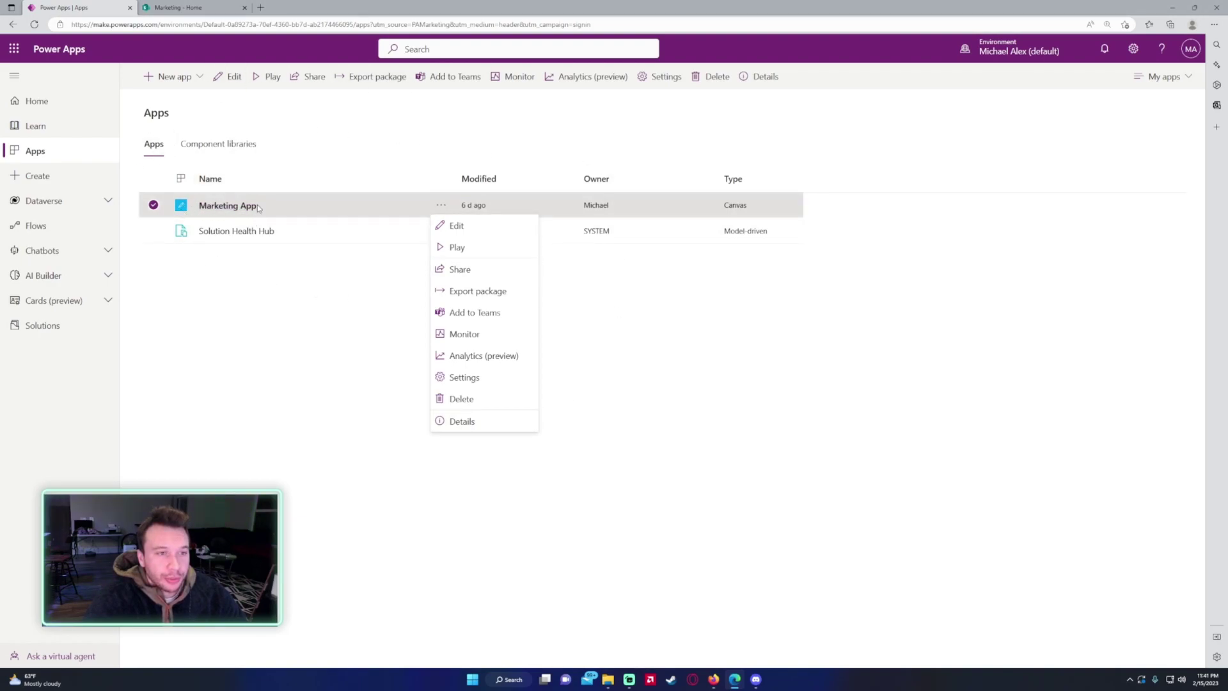
key("ctrl+Tab")
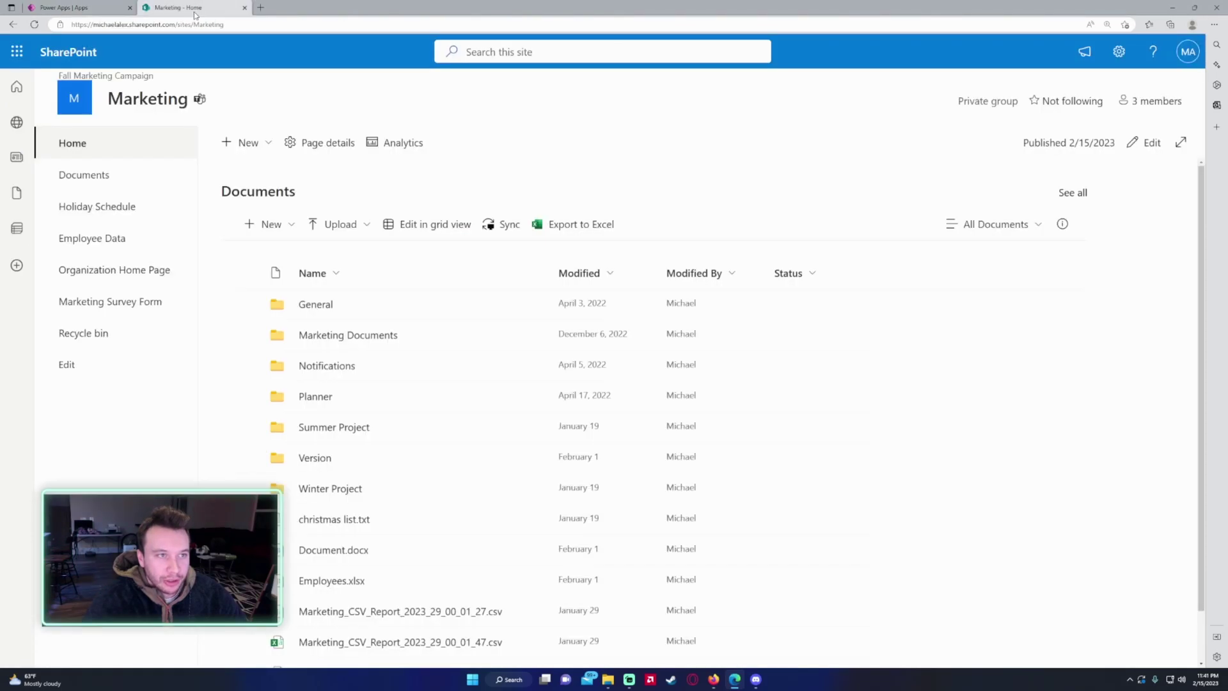
key("ctrl+Tab")
Step: Open the Marketing App's Details page and copy its web link
left_click(448, 422)
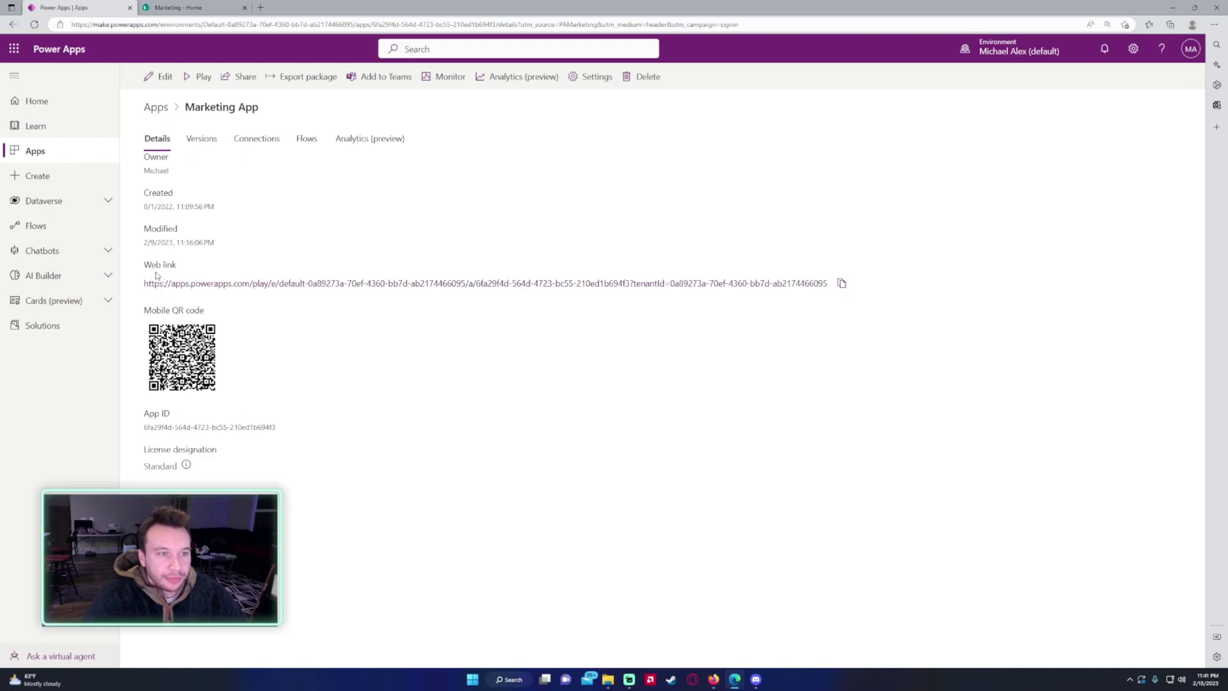
left_click_drag(141, 268, 245, 266)
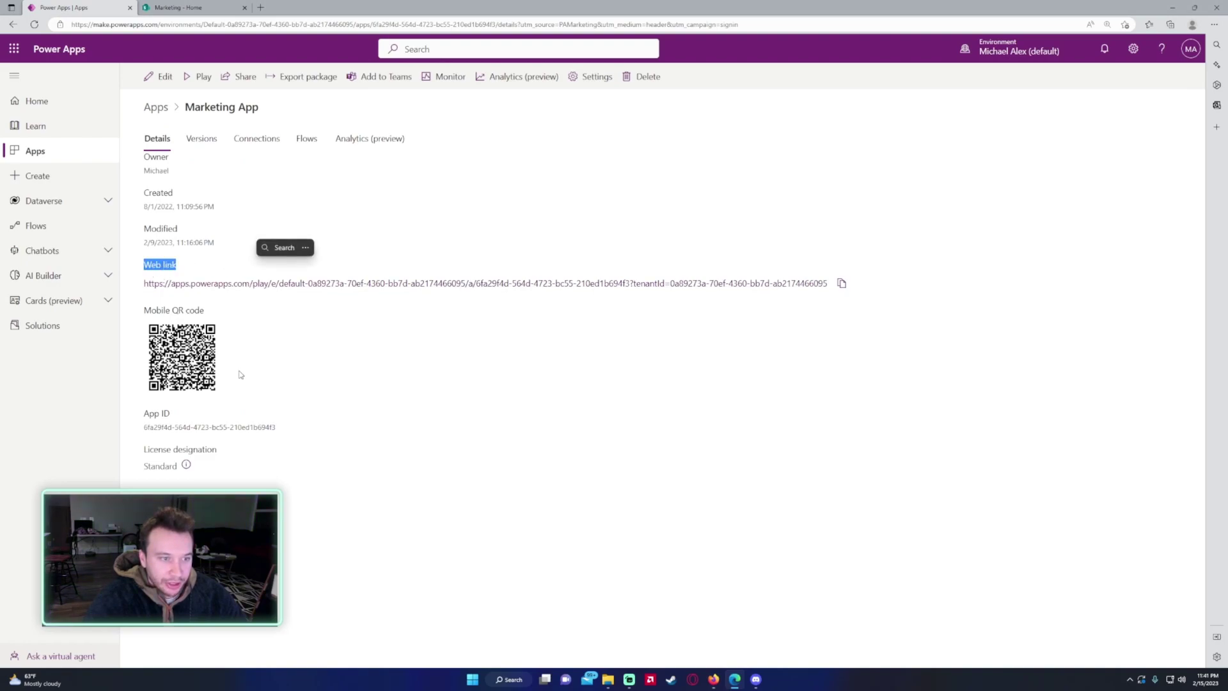
left_click_drag(186, 419, 140, 416)
left_click(817, 339)
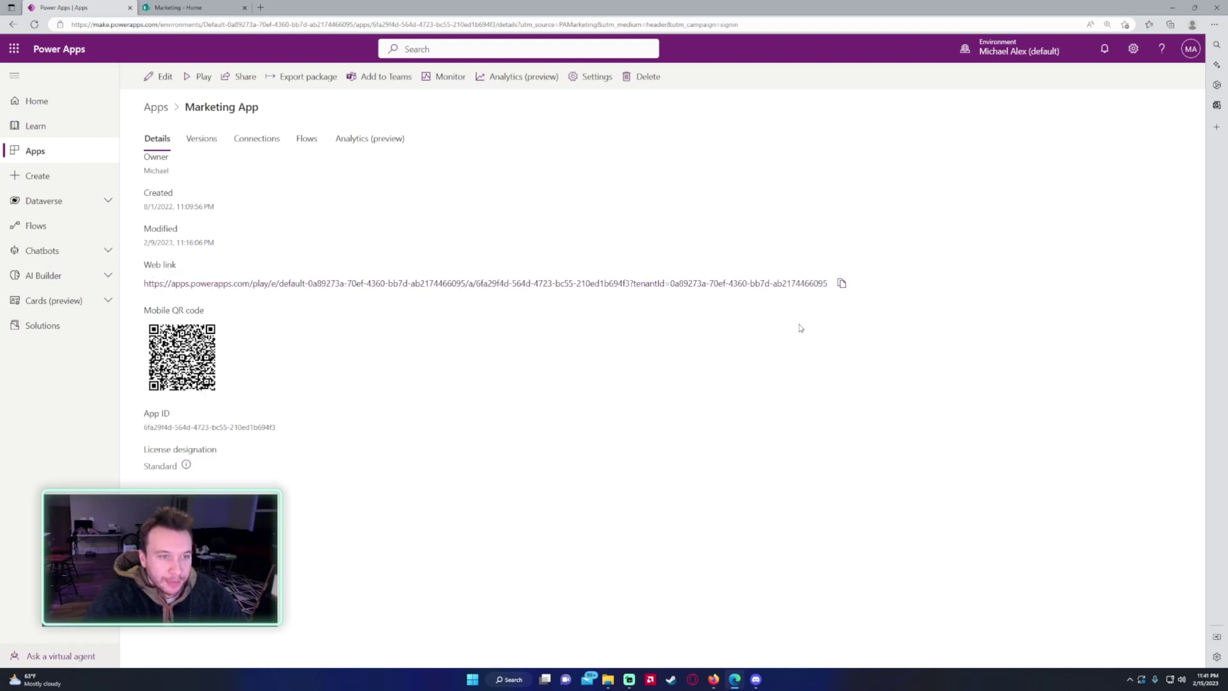
left_click(842, 284)
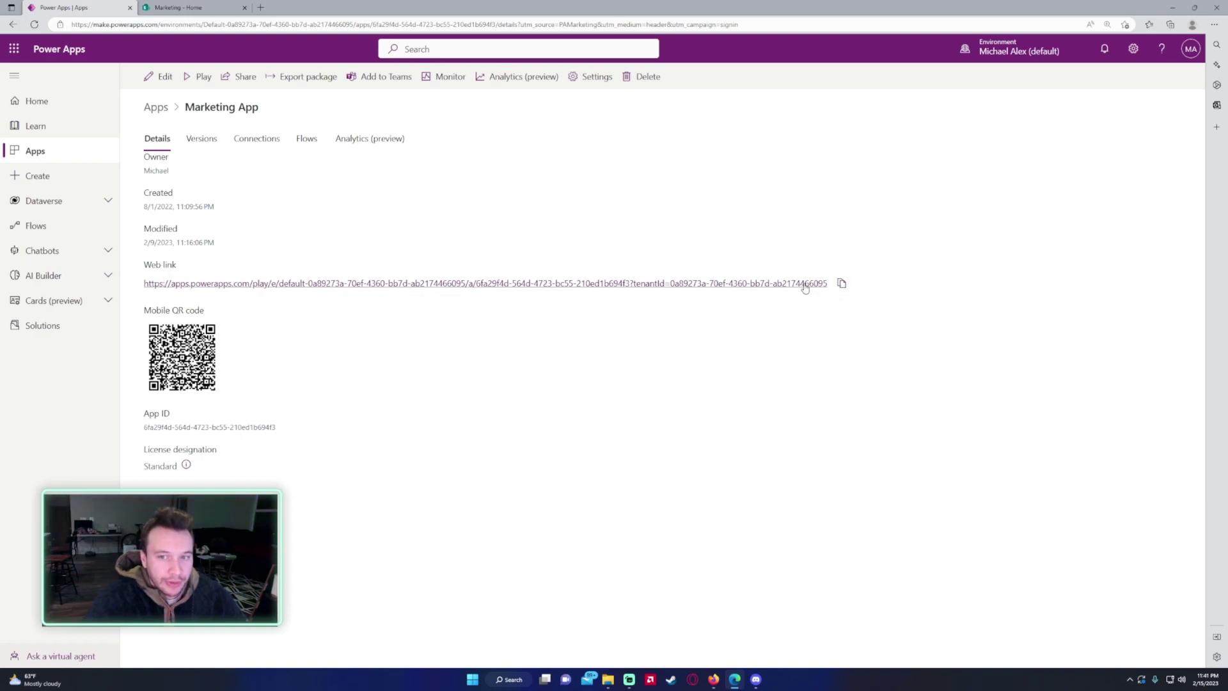
Step: Load the copied web link in a new tab, close it, and return to Apps
left_click(518, 49)
key("ctrl+v")
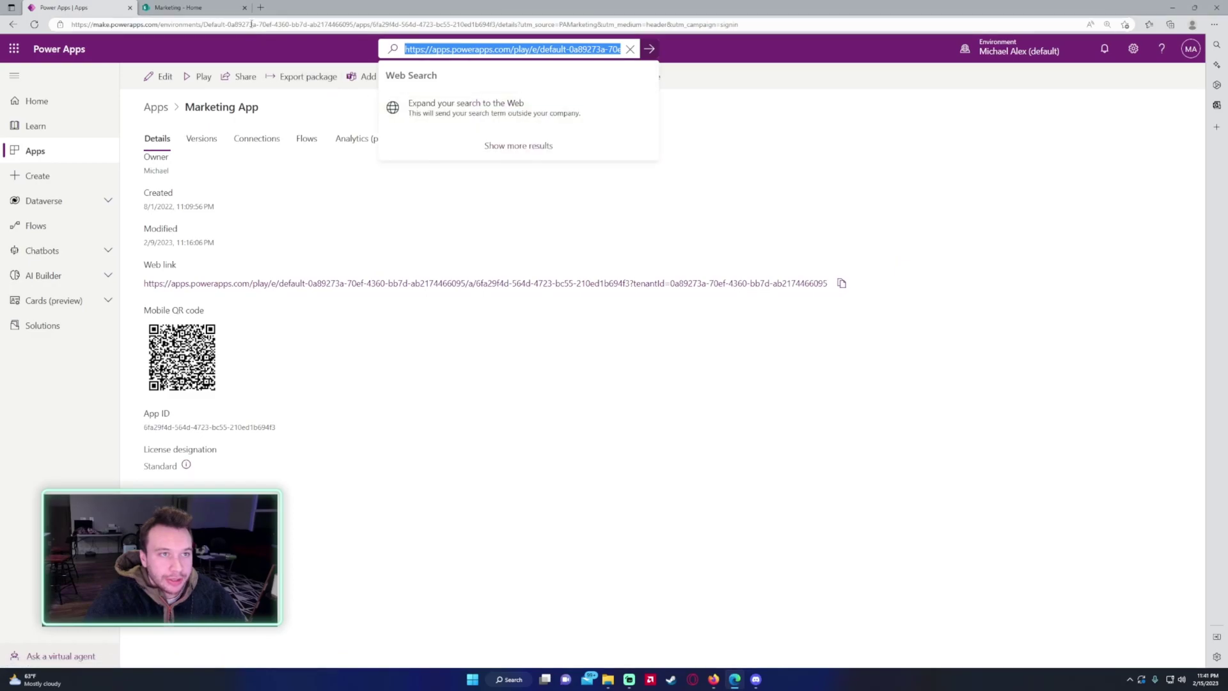
left_click(261, 7)
key("ctrl+v")
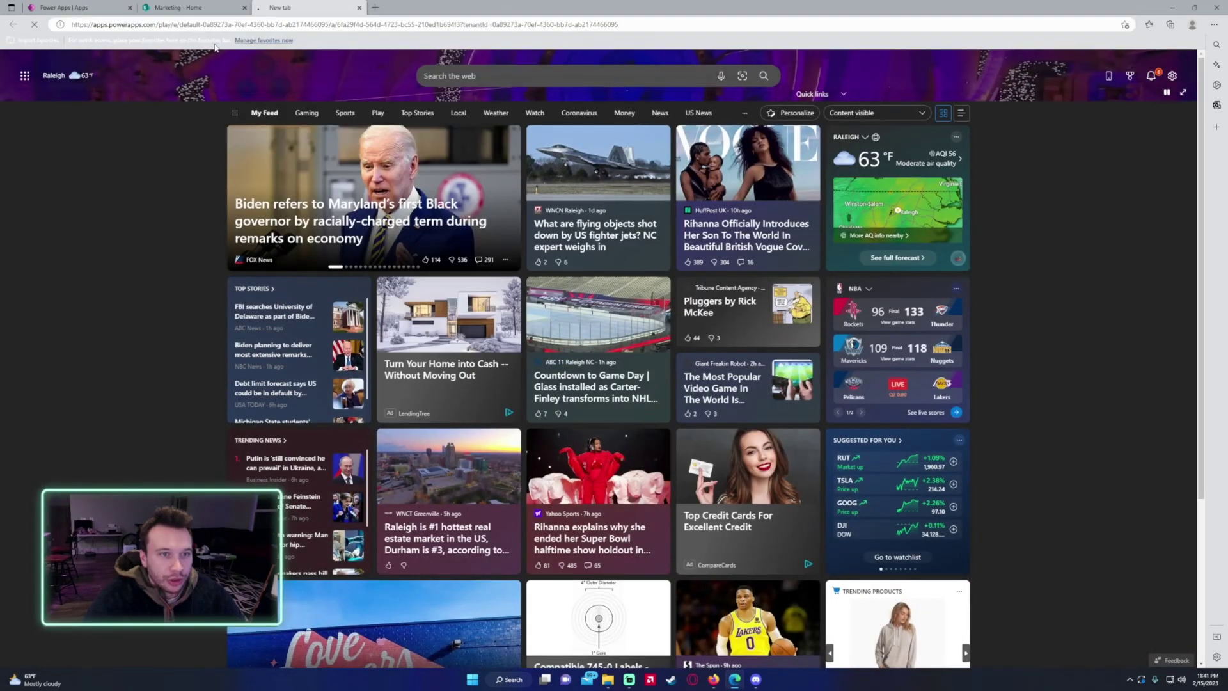
key("Return")
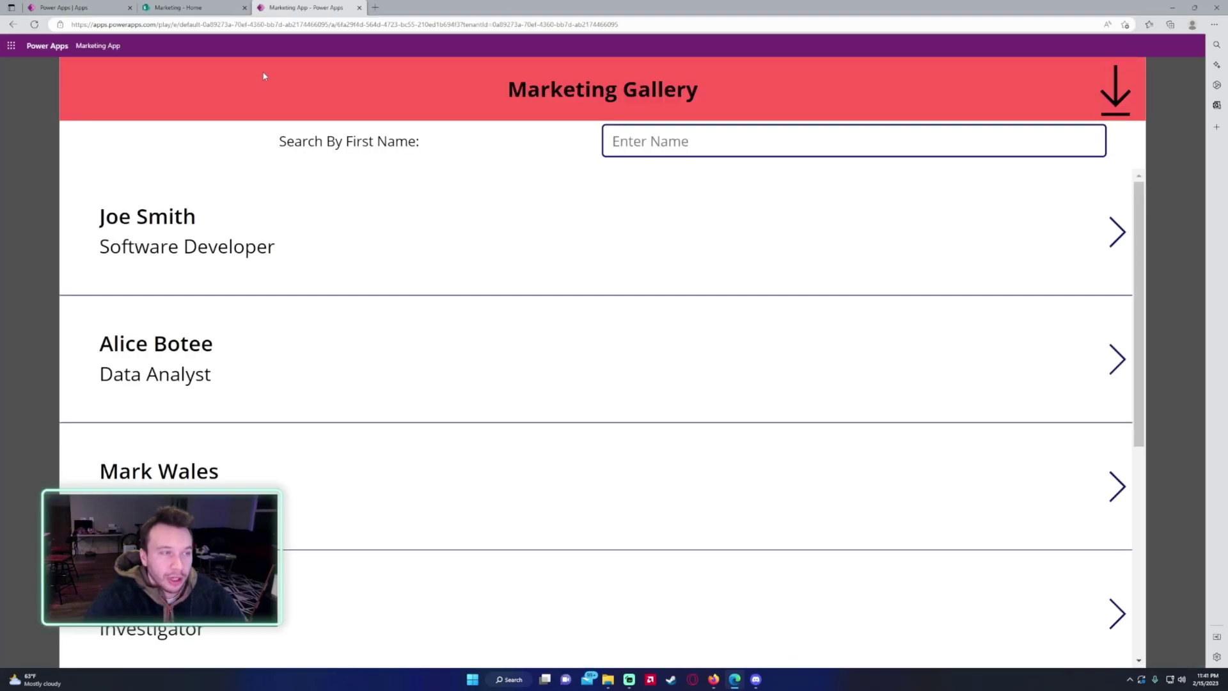
left_click(359, 7)
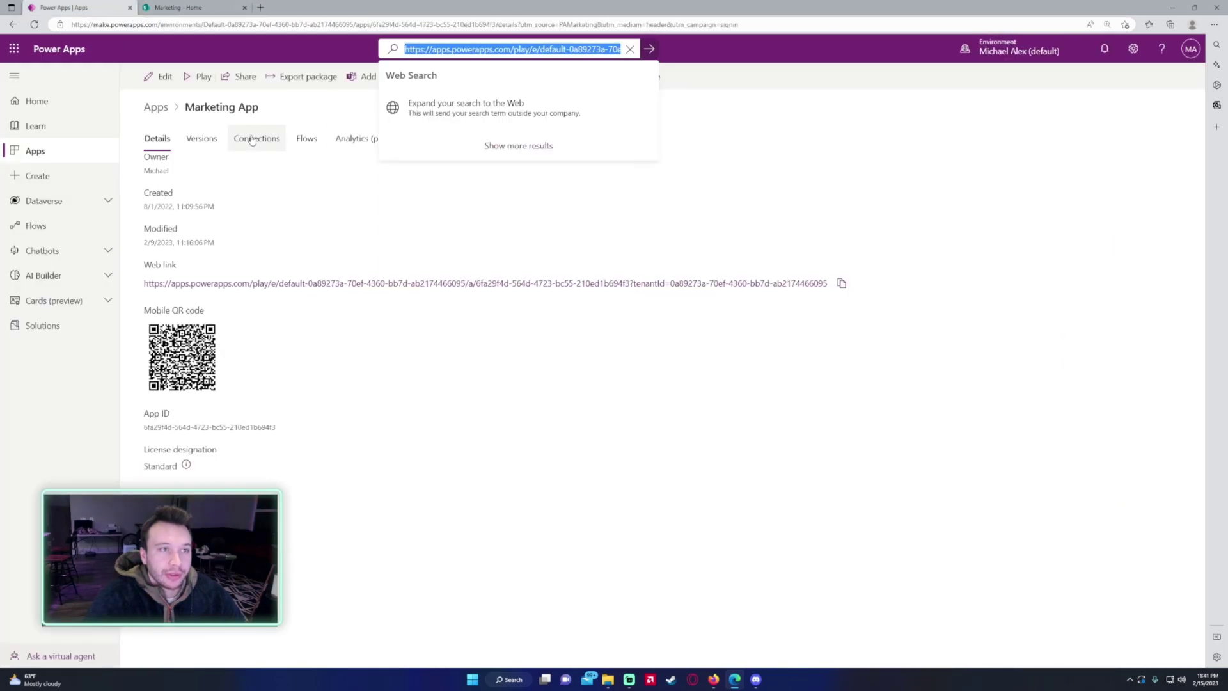
left_click(156, 108)
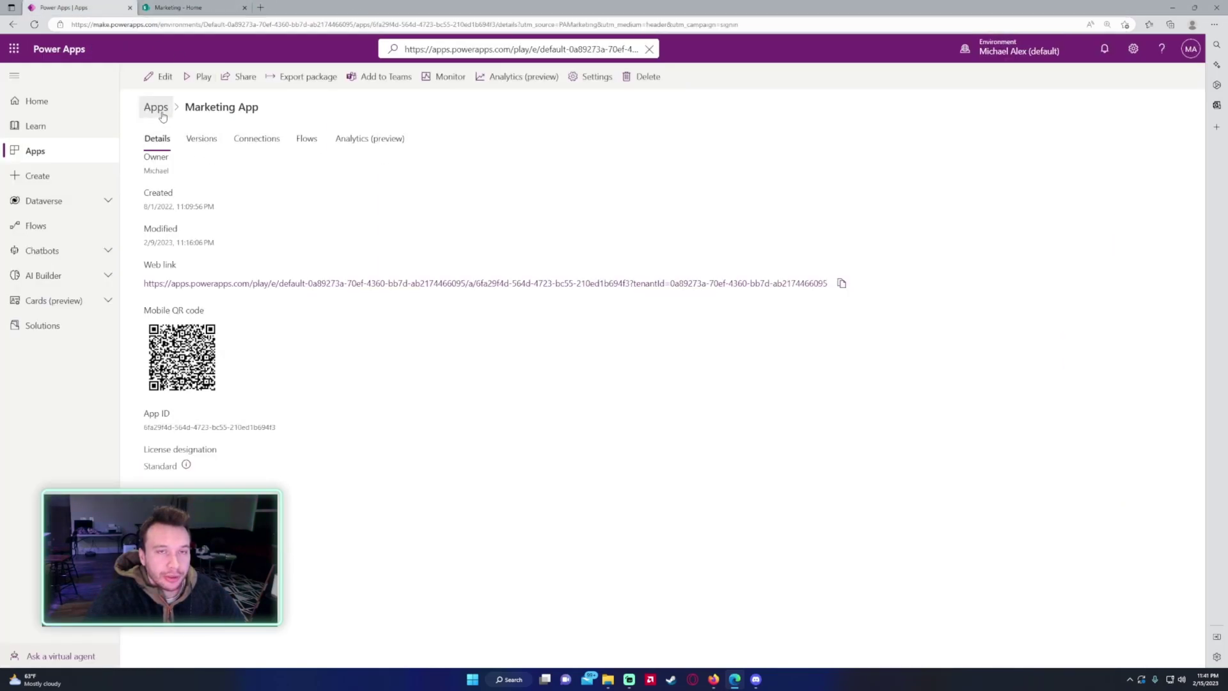
Step: Add a sidebar link below Marketing Survey Form named 'Marketing PowerApp', opening in a new tab
left_click(163, 7)
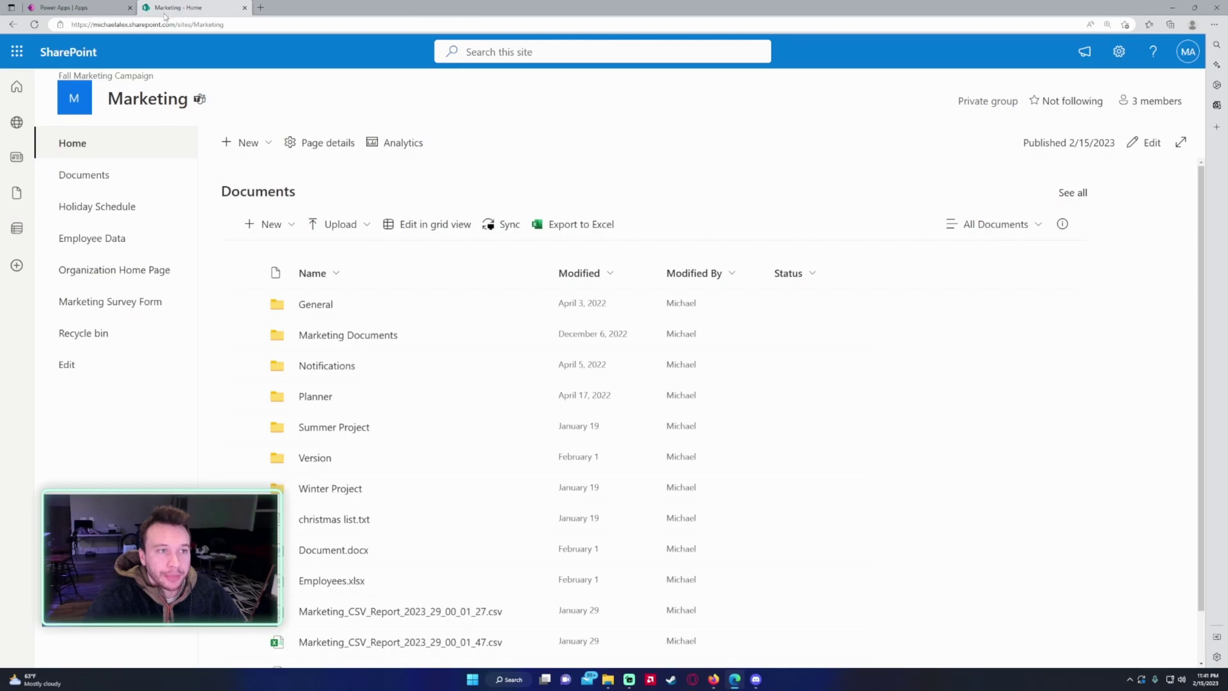
left_click(72, 368)
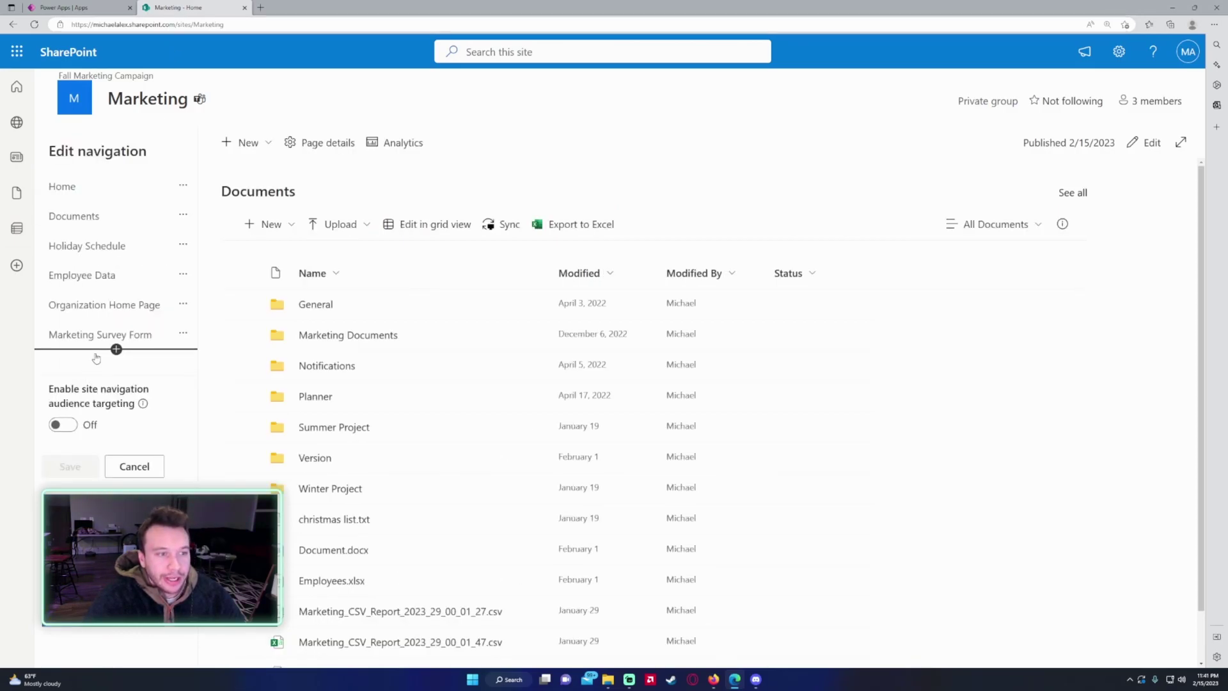
left_click(115, 349)
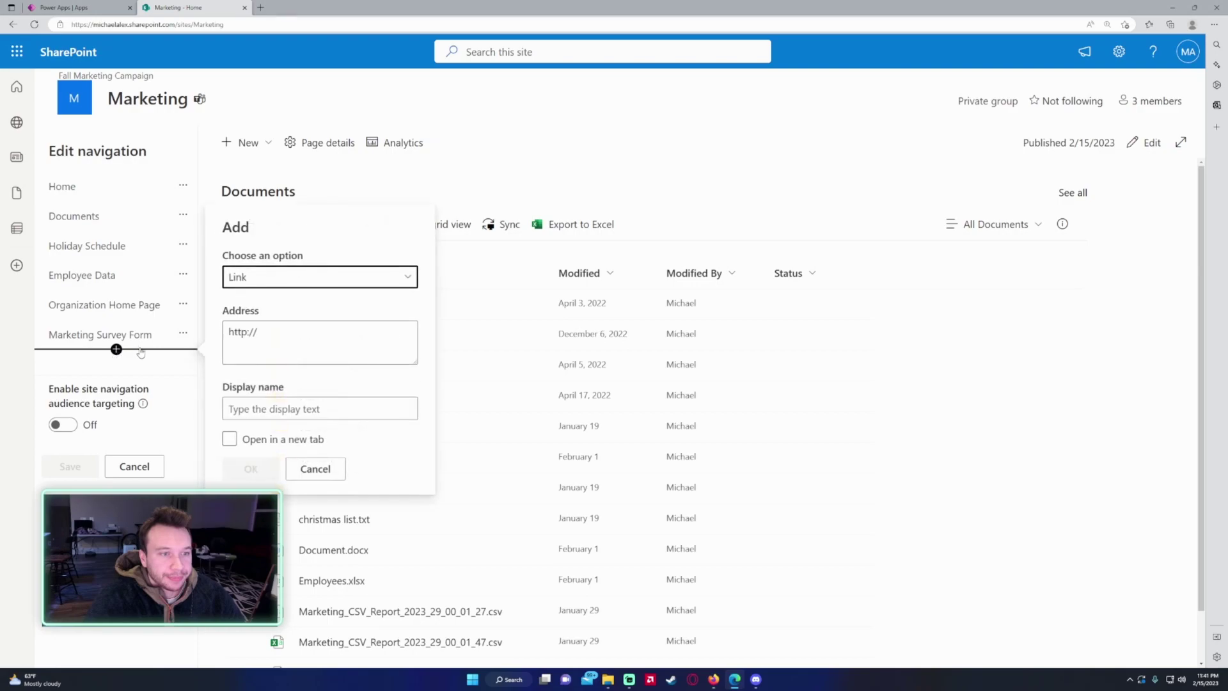
left_click(283, 408)
type("Marketing")
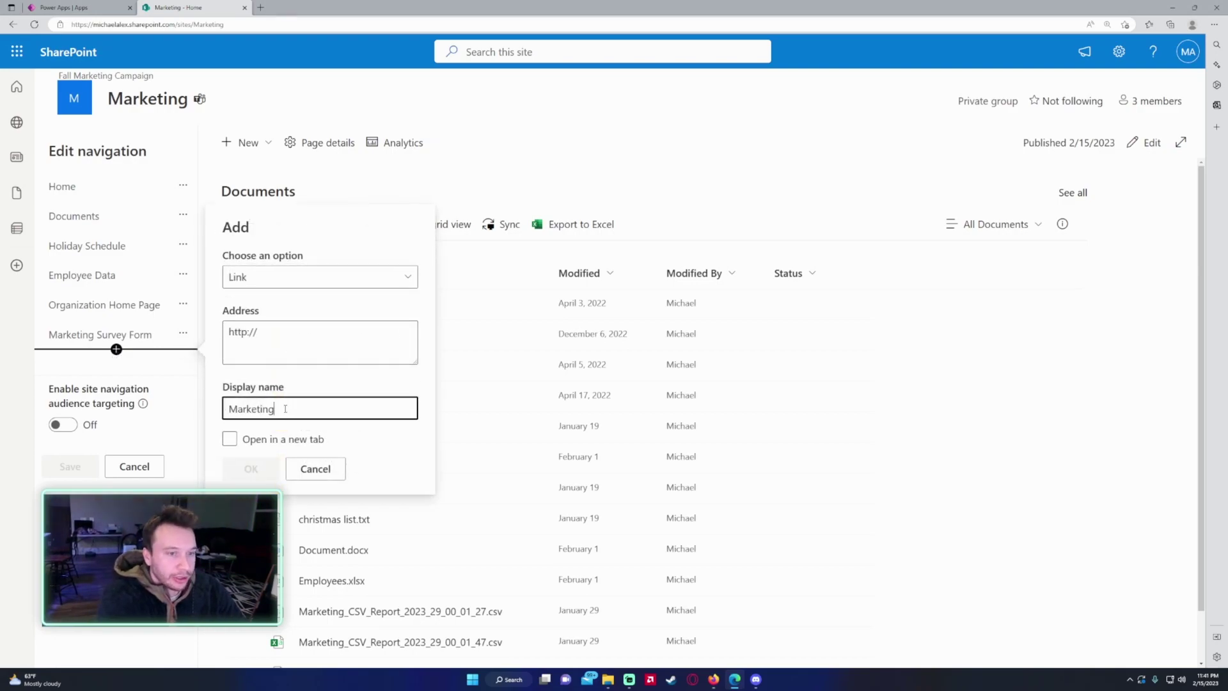
type(" PowerApp")
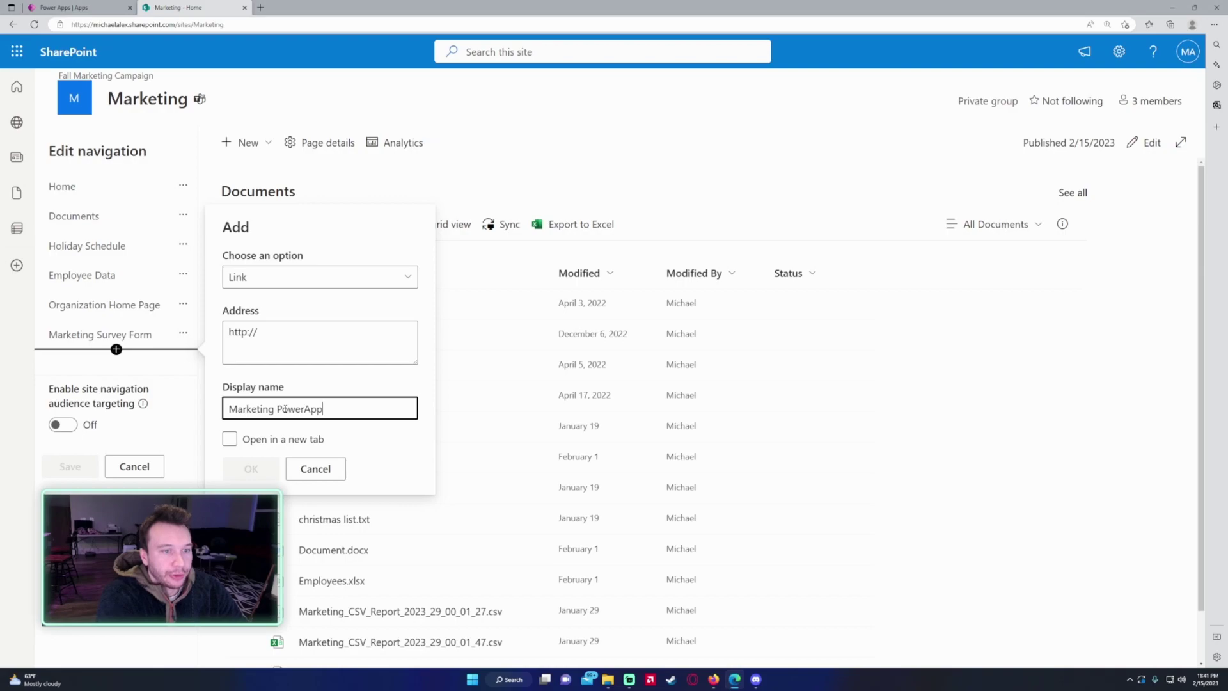
left_click(229, 439)
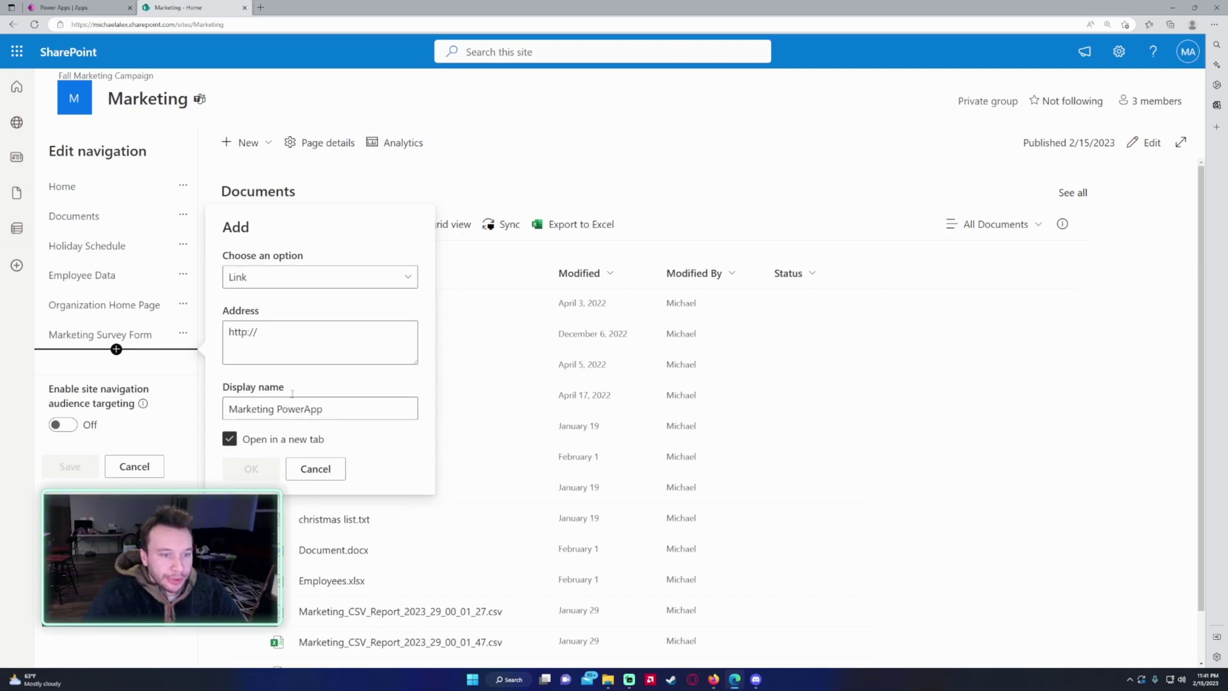
Step: Paste the app's web link as the link address, check it against the details page, and add it
left_click(298, 344)
key("ctrl+a")
key("ctrl+v")
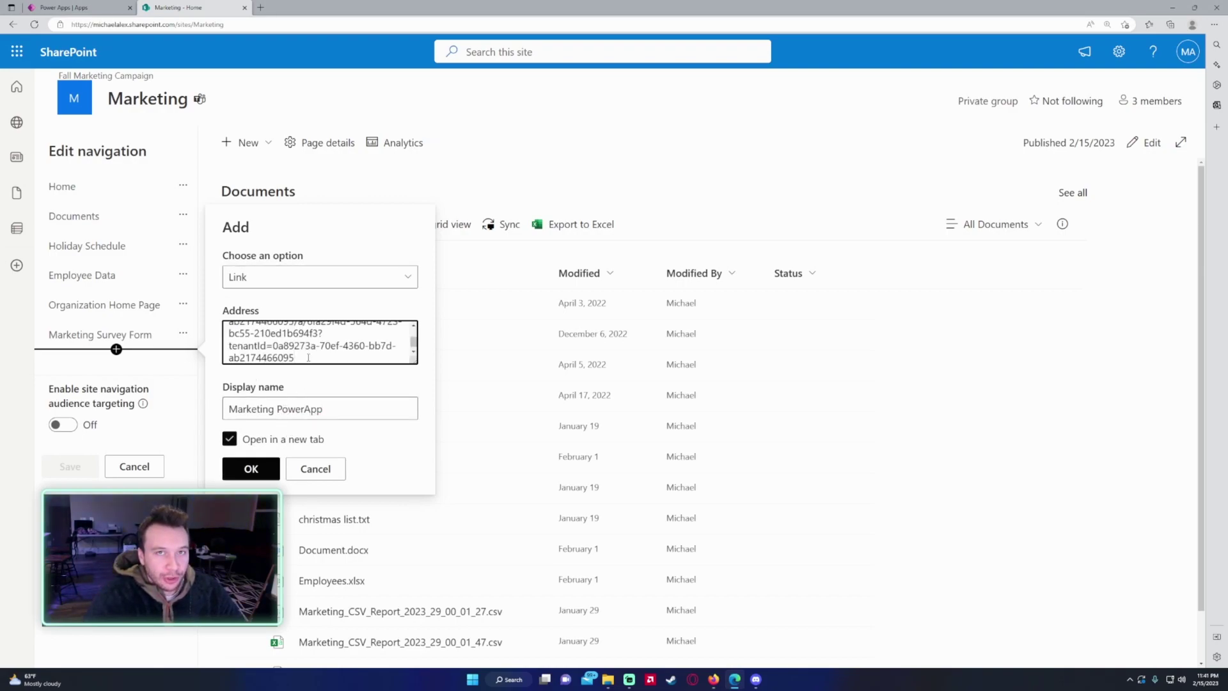
left_click_drag(416, 362, 428, 428)
left_click(75, 7)
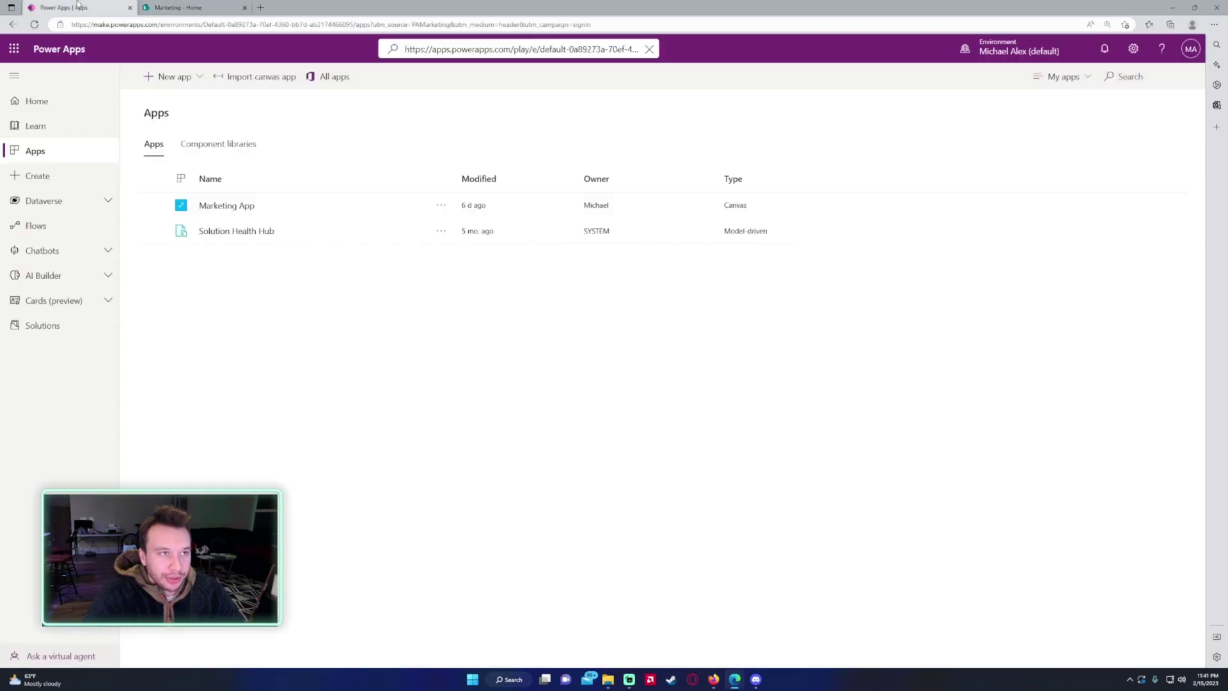
left_click(449, 206)
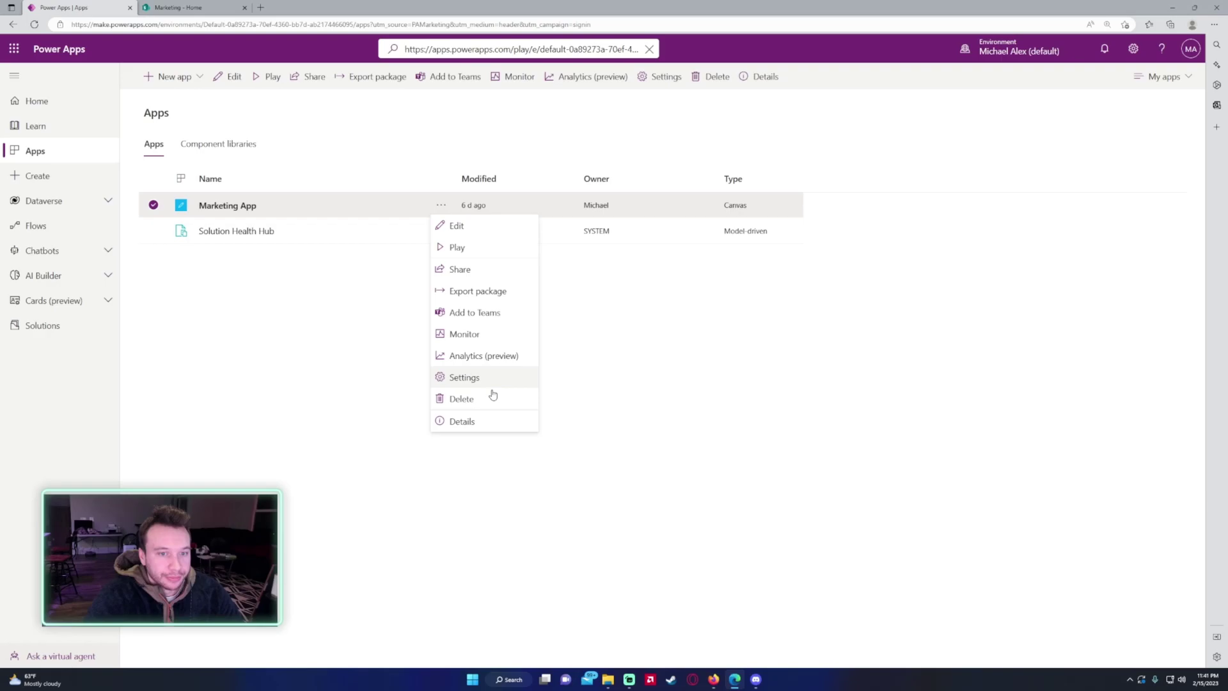
left_click(479, 422)
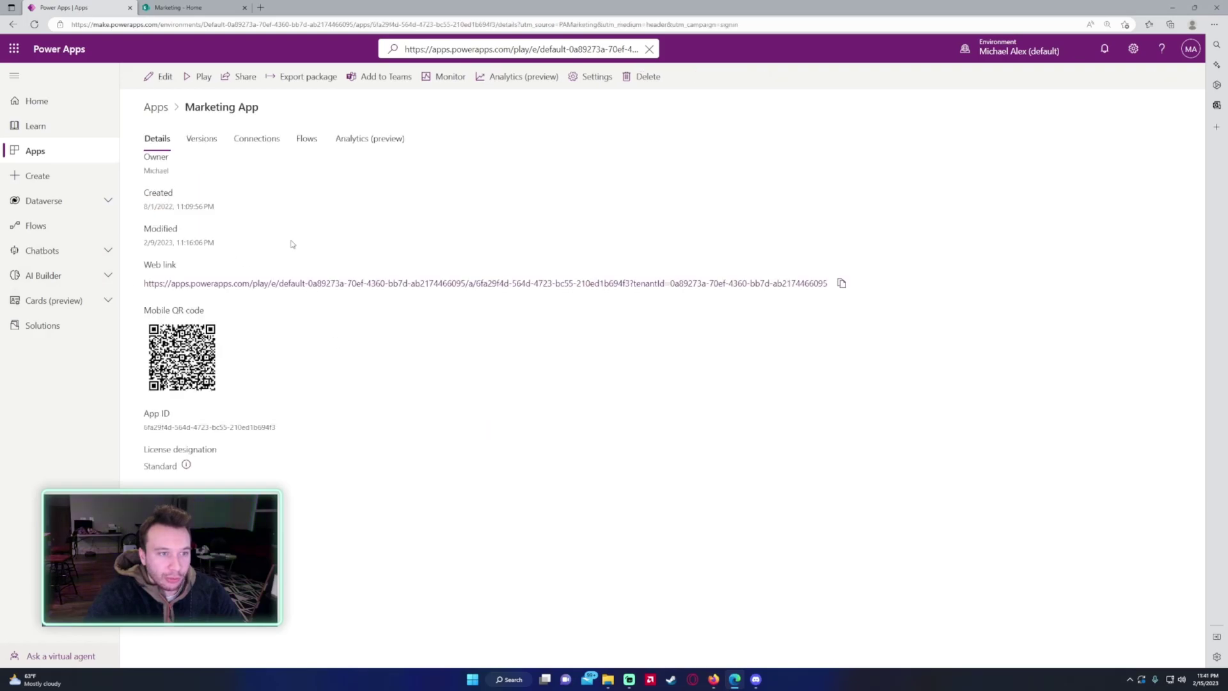
left_click(186, 7)
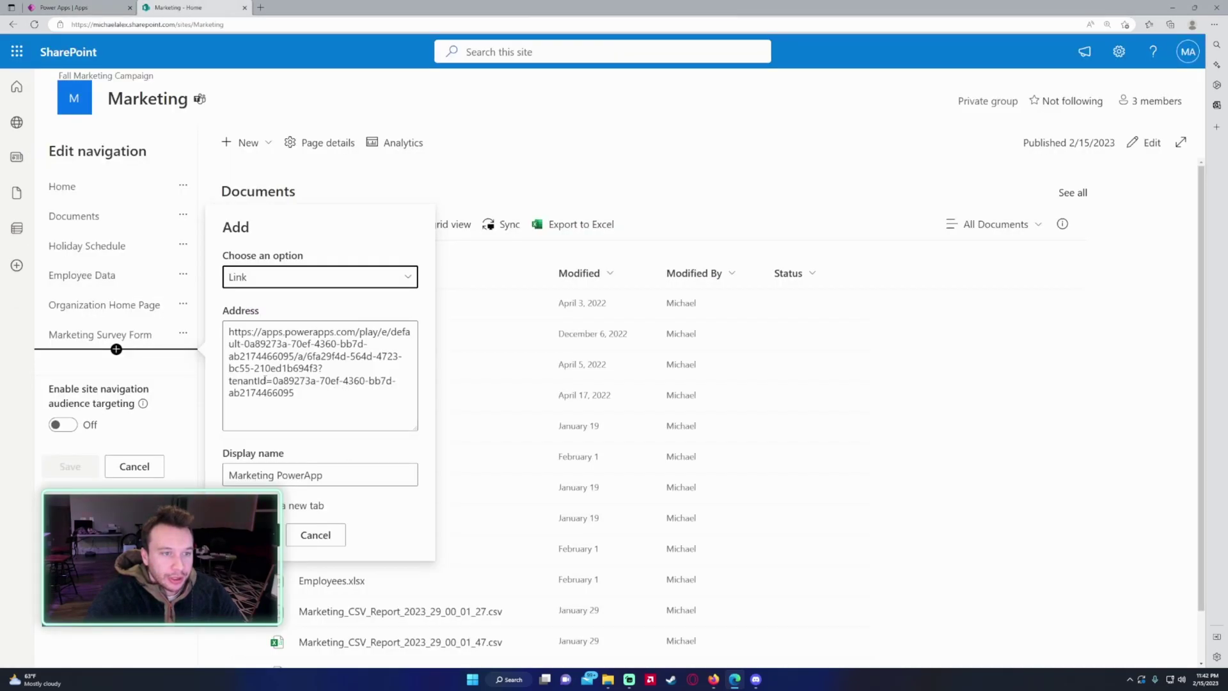
left_click(250, 535)
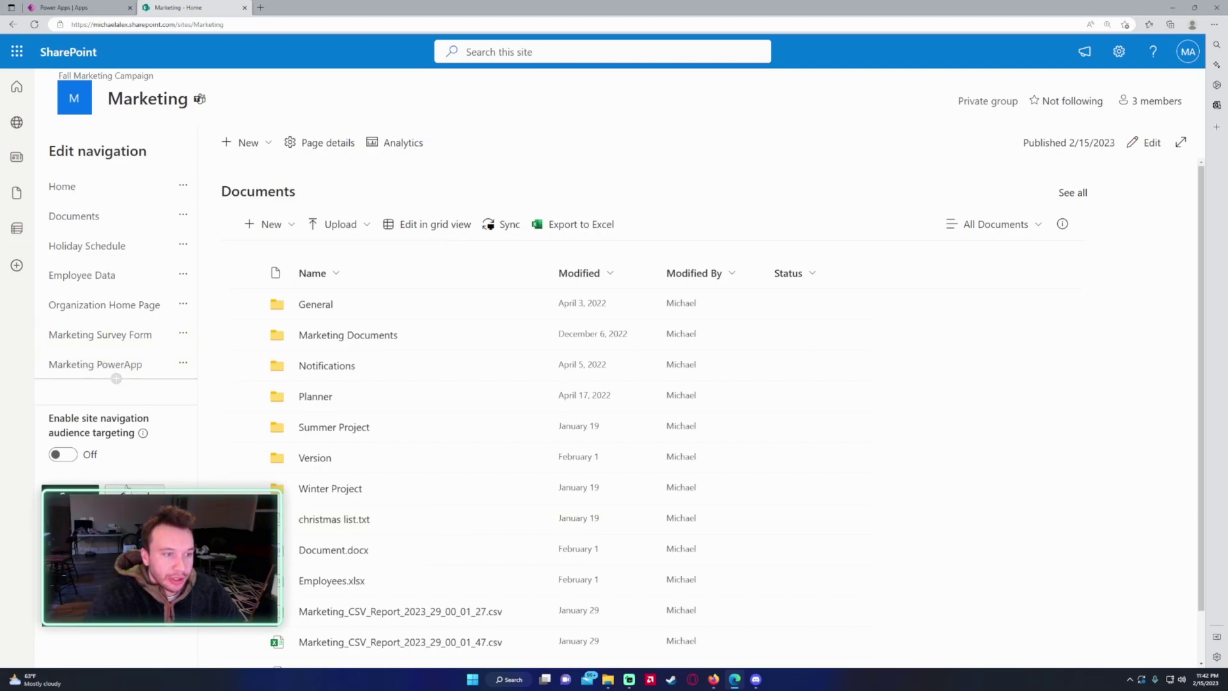
Step: Save the navigation, test the Marketing PowerApp link, and close the Marketing Gallery app tab
left_click(70, 487)
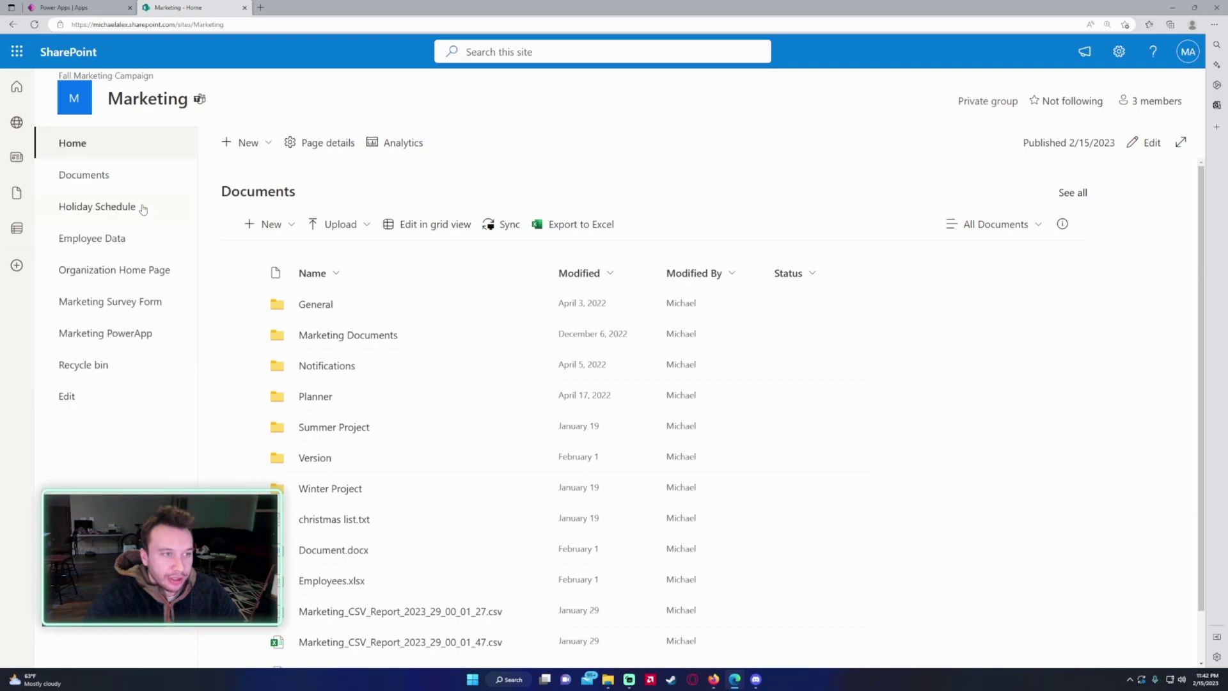
left_click(116, 336)
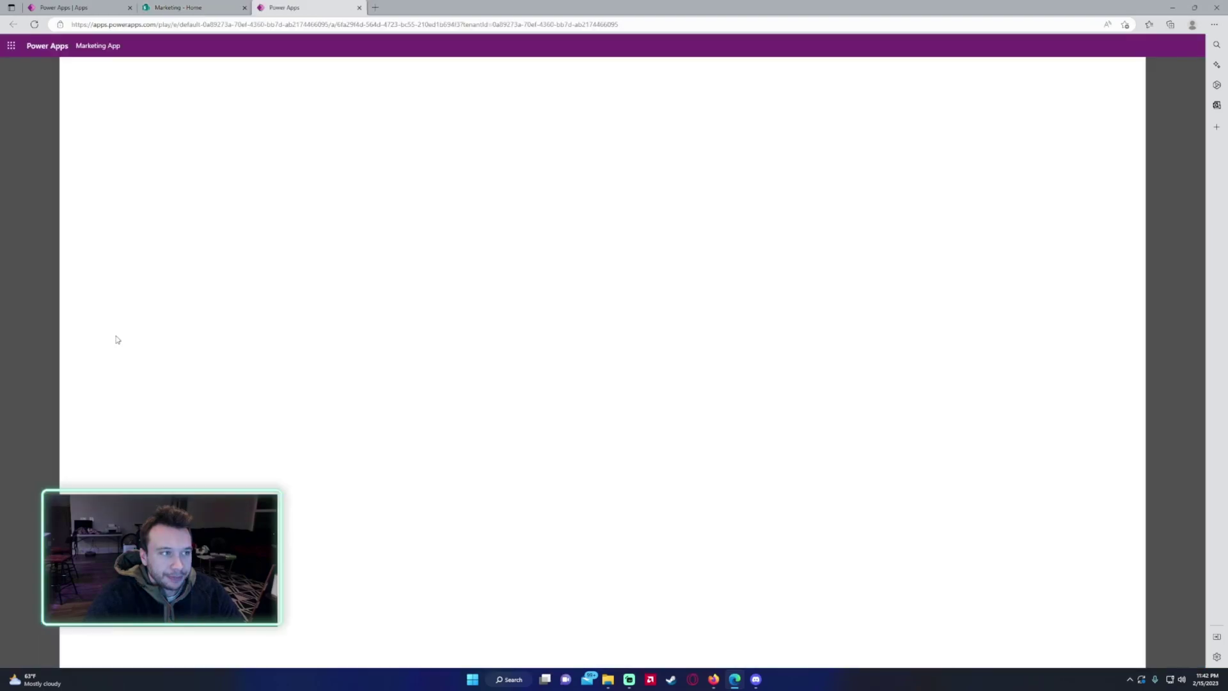
scroll(373, 277, "down", 5)
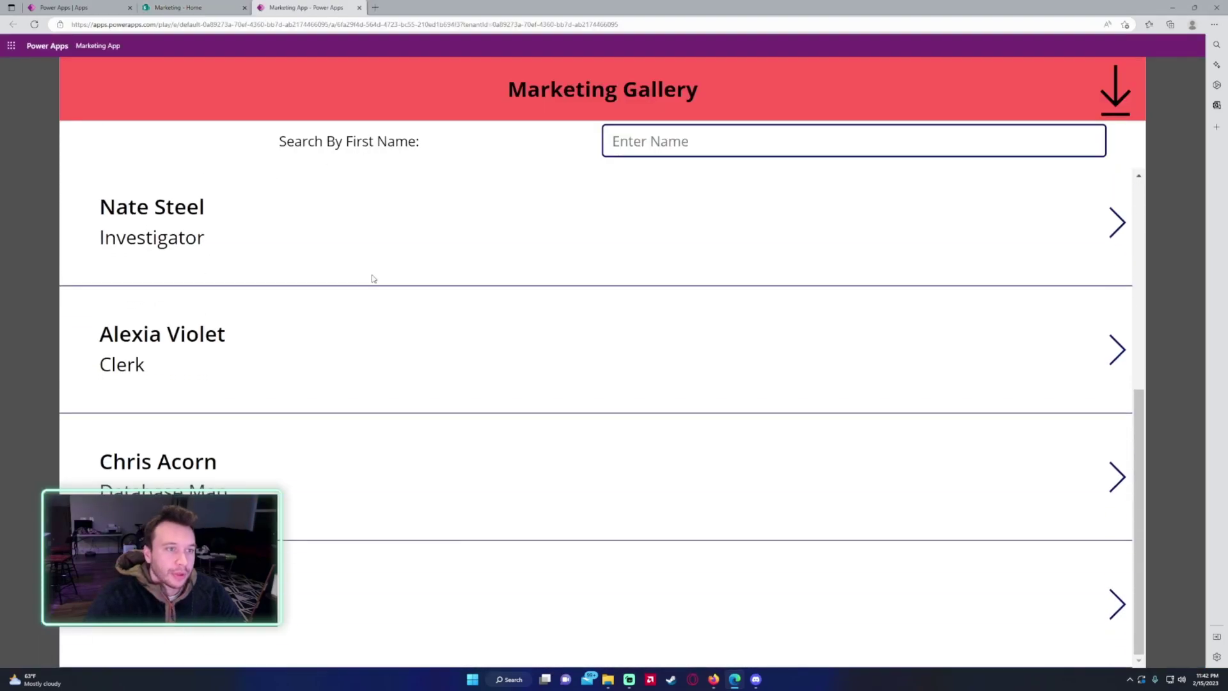
scroll(318, 258, "up", 5)
scroll(459, 263, "down", 3)
scroll(290, 174, "up", 3)
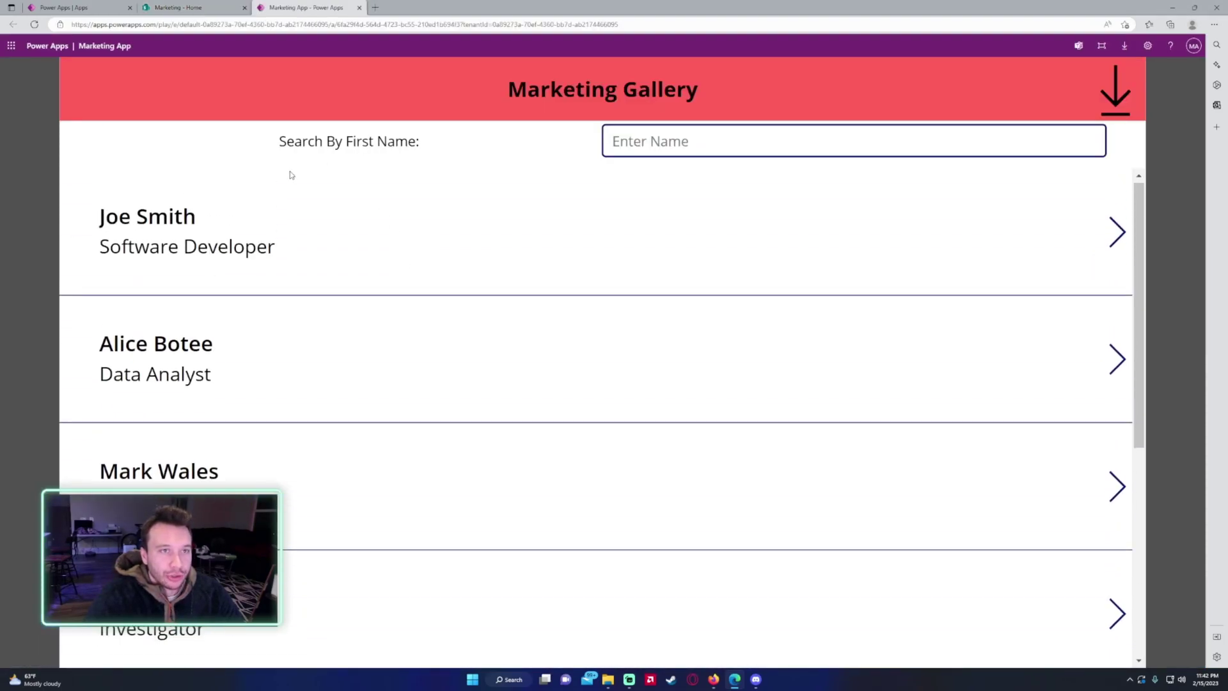
left_click(359, 8)
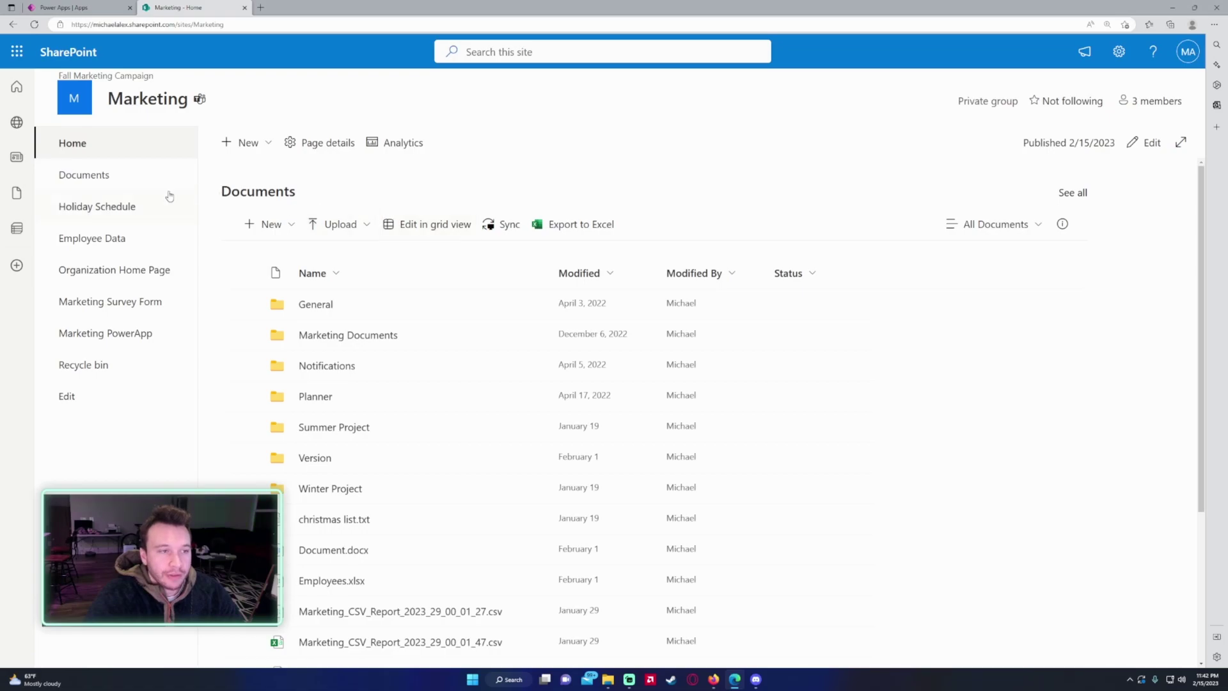
Step: Create a new site page from the Blank template via New > Page
left_click(248, 145)
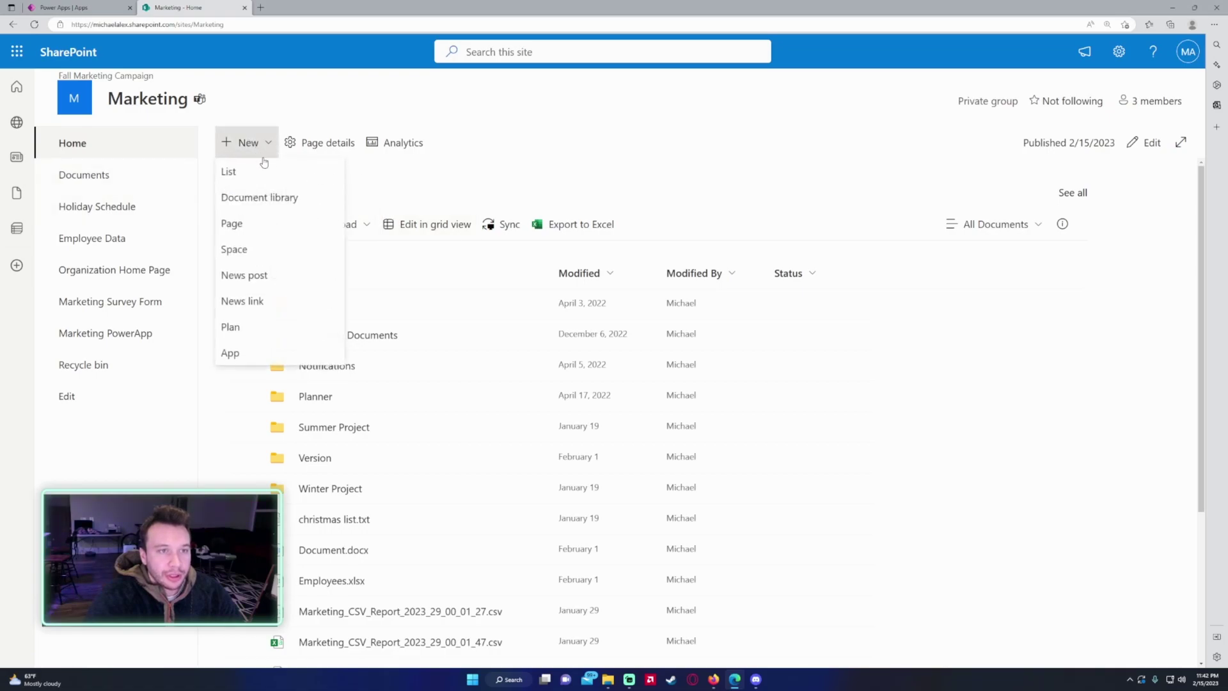
left_click(266, 223)
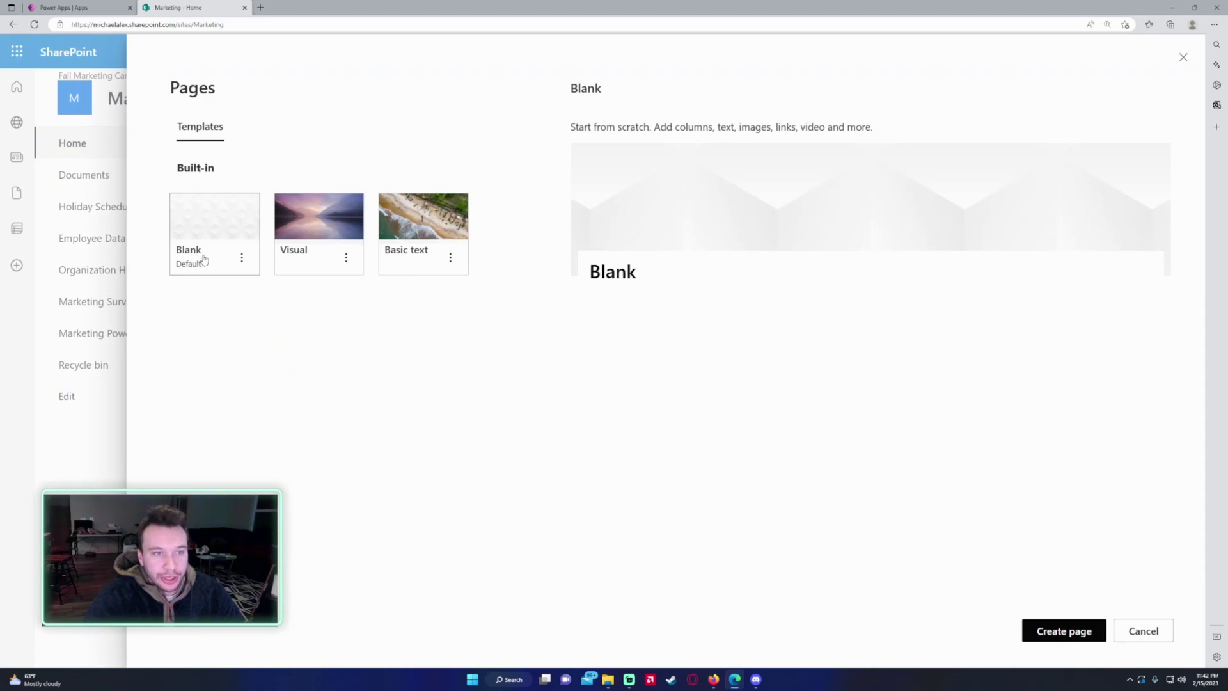
left_click(1061, 632)
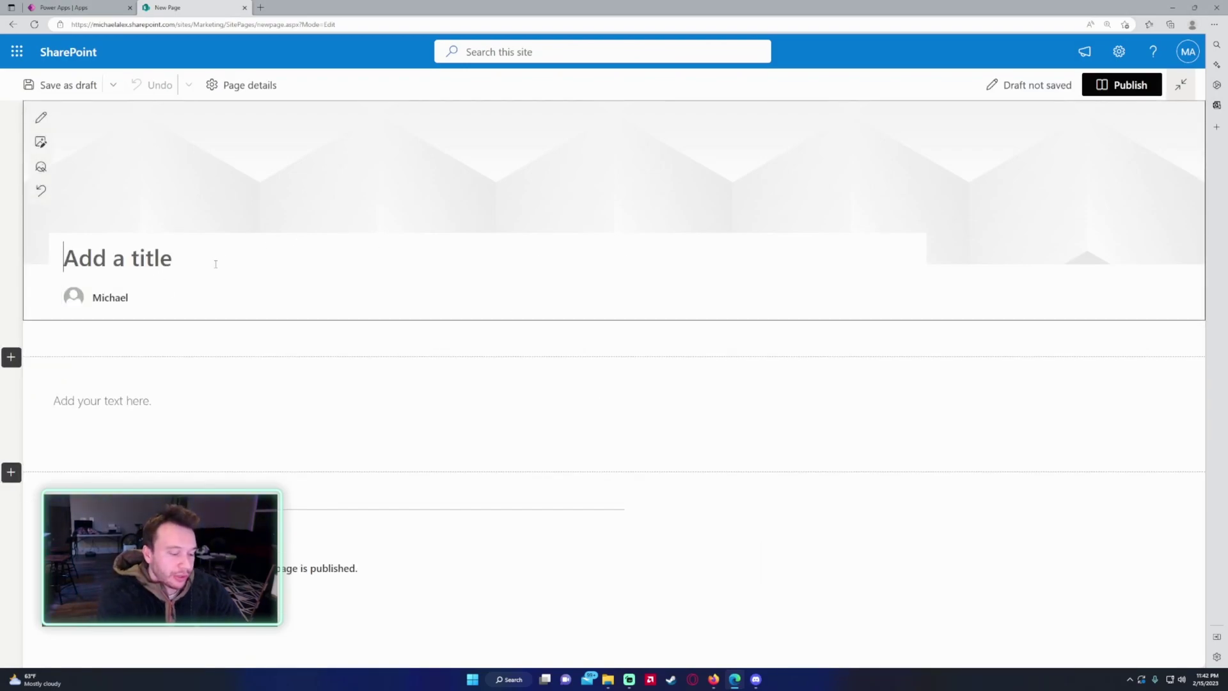
Step: Enter 'Marketing PowerApp' as the page title and select the empty text block
type("Market")
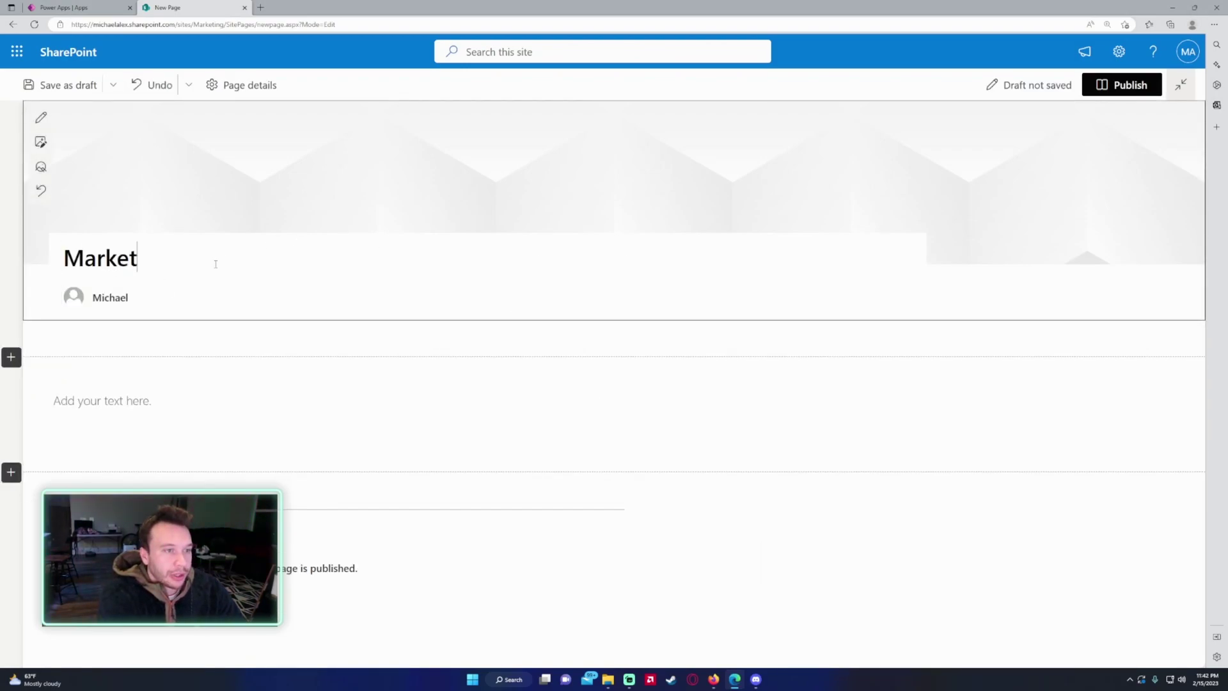
type("ing Powe")
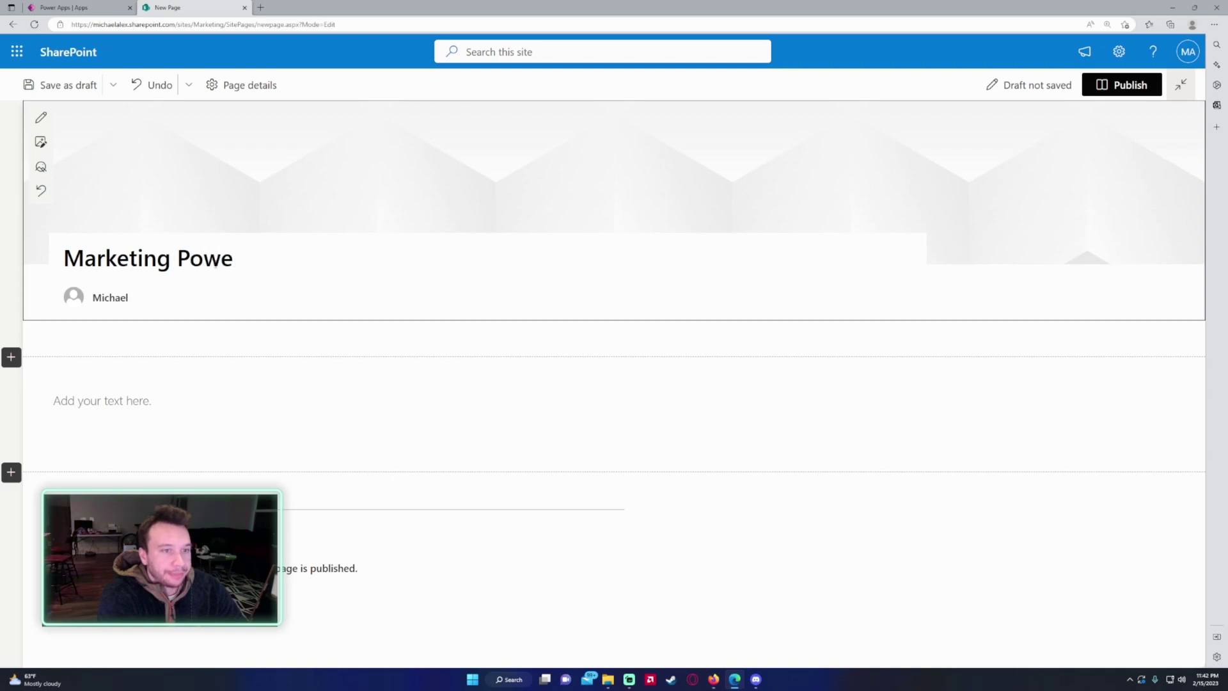
type("rrApp")
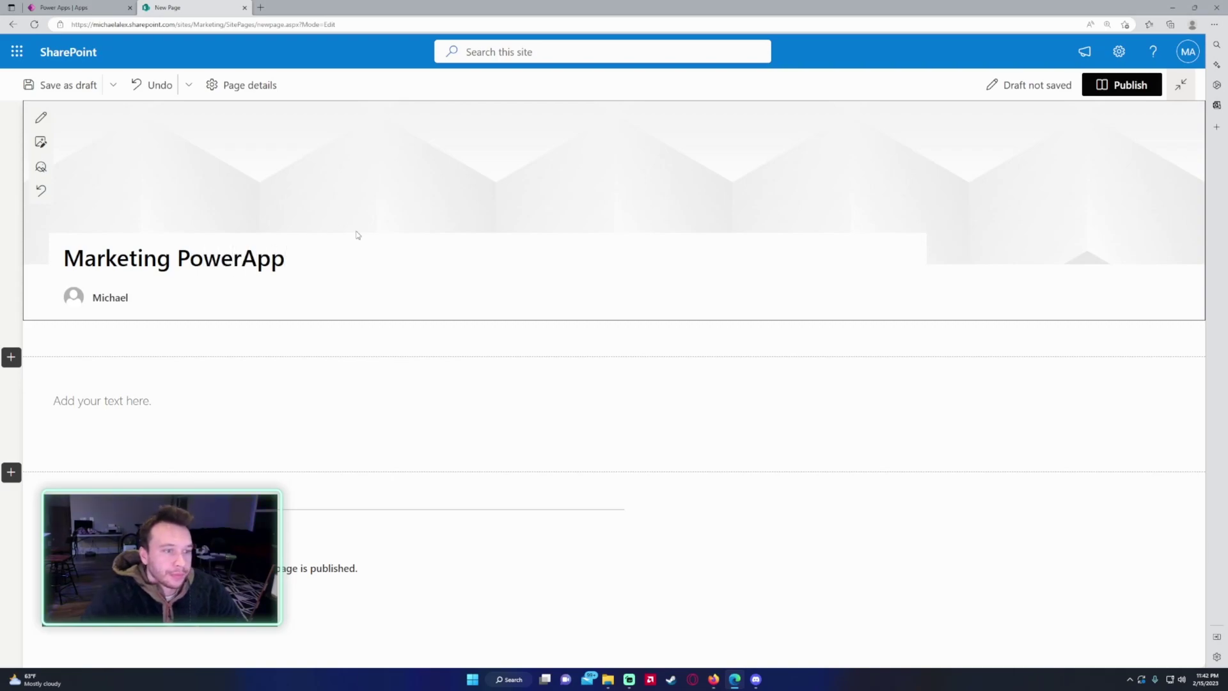
left_click(181, 416)
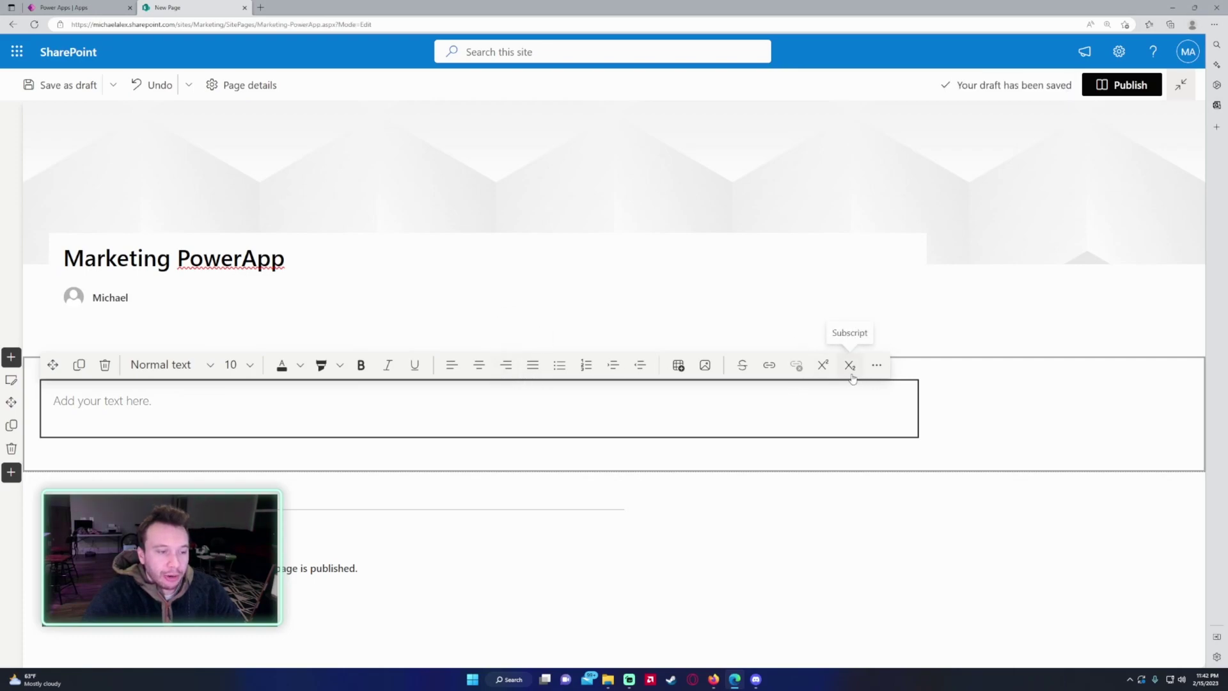
Step: Delete the empty text web part and add Microsoft PowerApps found by searching 'powerapp'
left_click(105, 365)
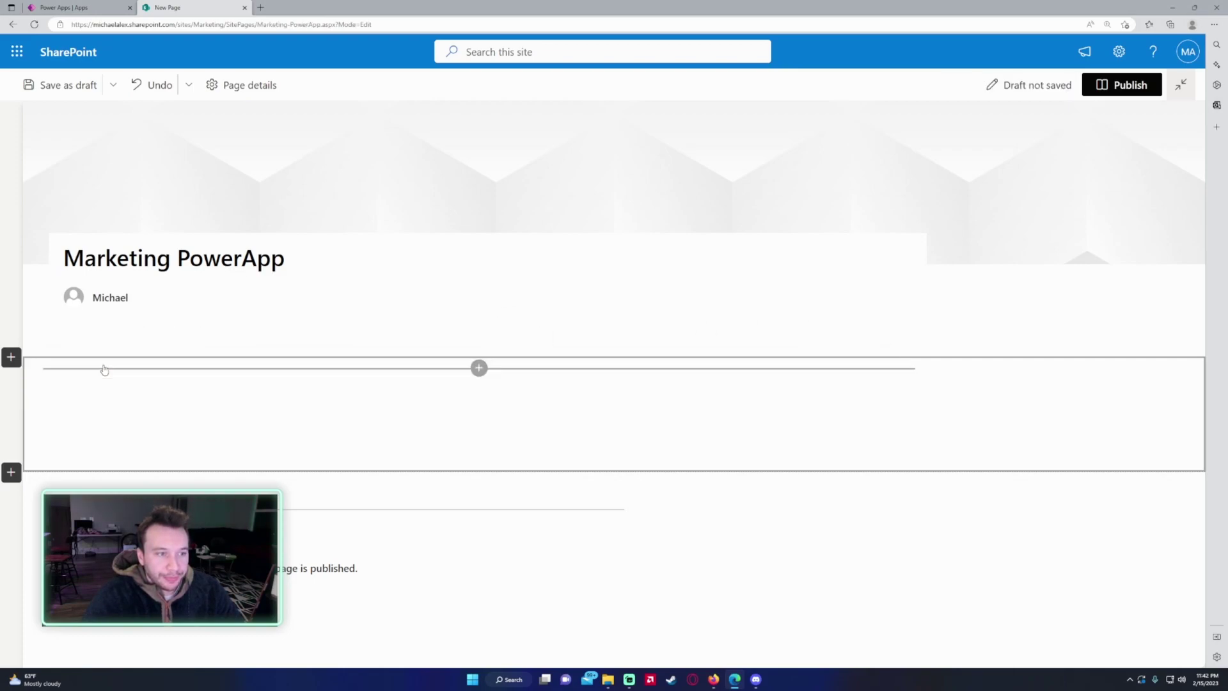
left_click(479, 369)
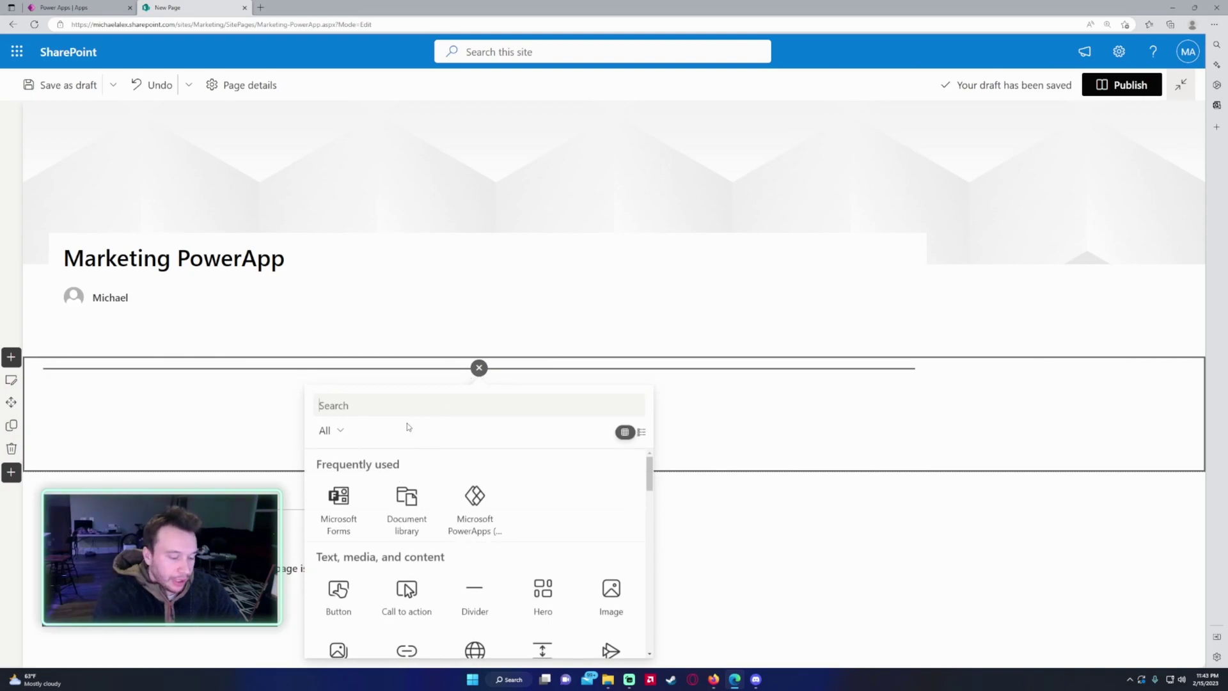
type("powerapp")
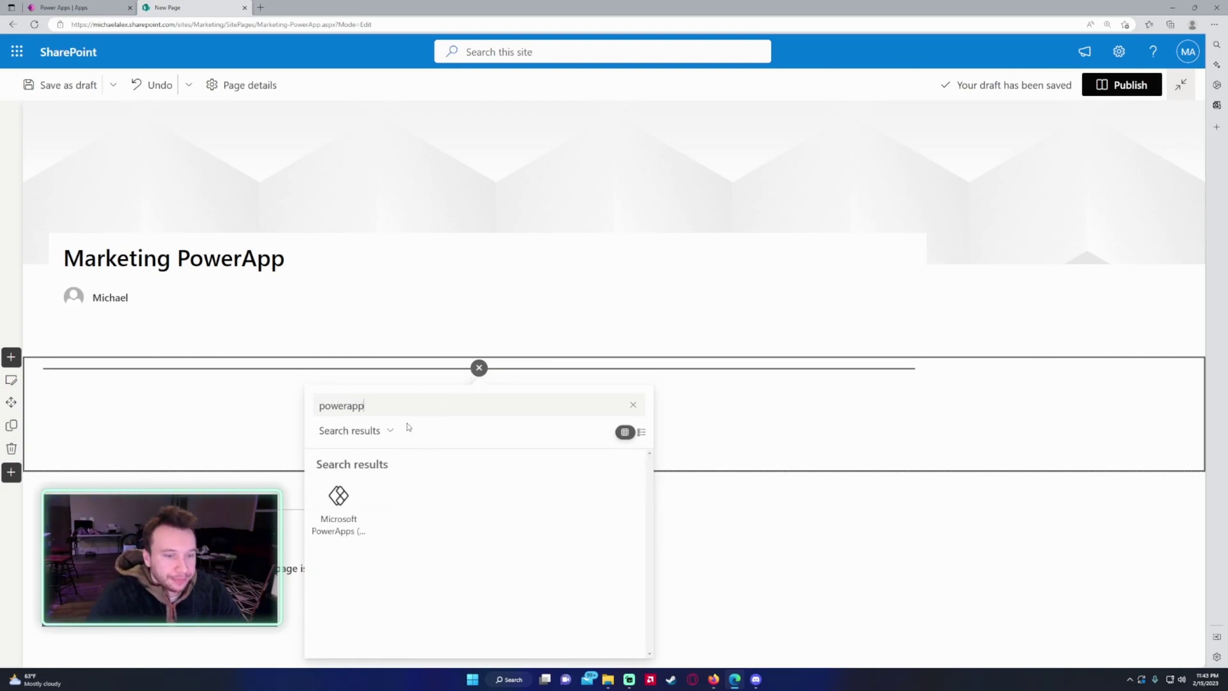
left_click(360, 488)
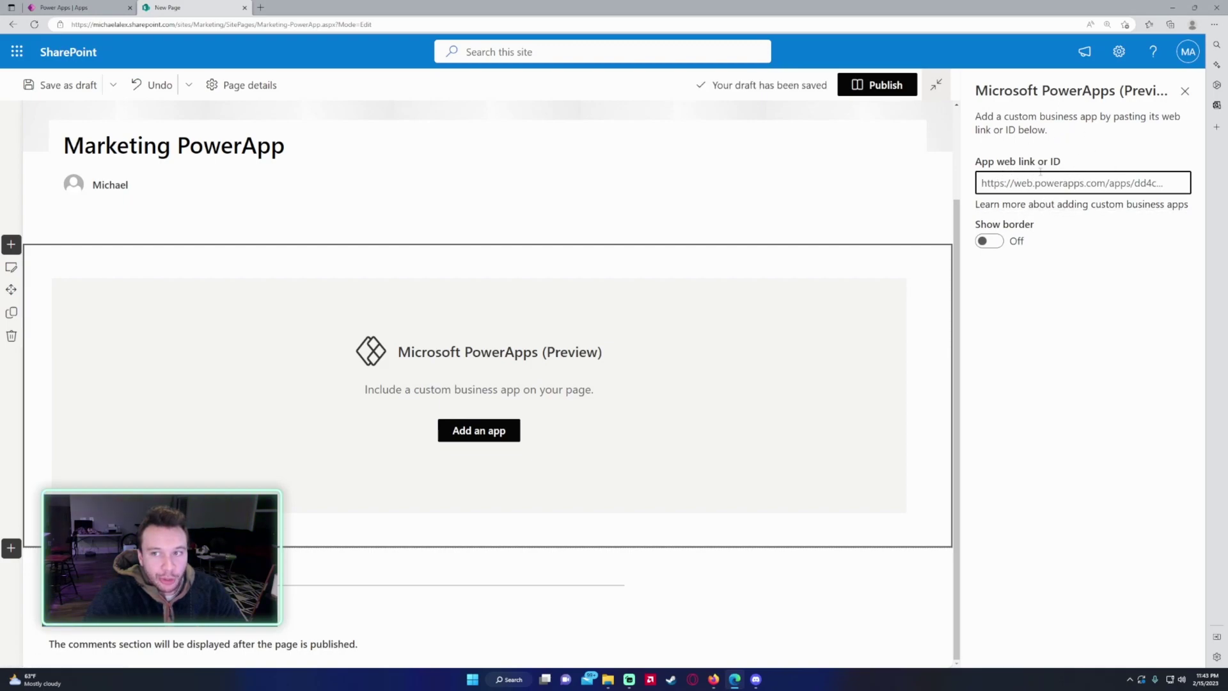
Step: Paste the Marketing App's App ID into the web part and turn Show border on
key("ctrl+v")
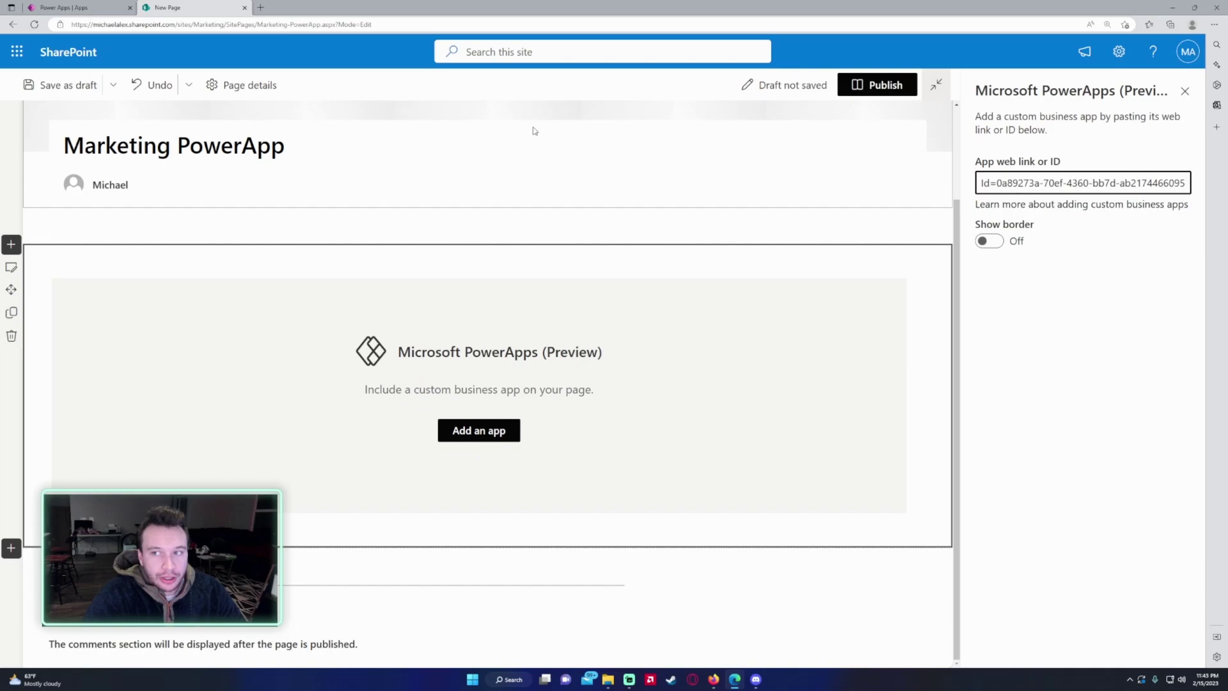
left_click(74, 7)
left_click_drag(287, 427, 136, 428)
key("ctrl+c")
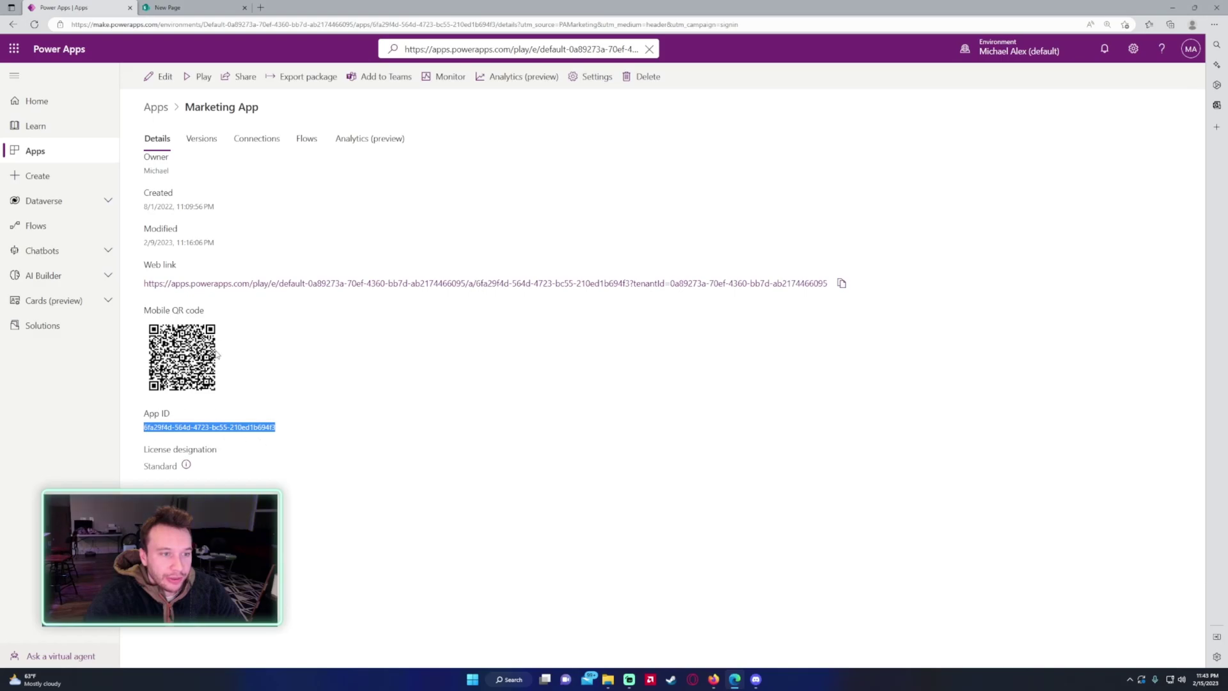
left_click(168, 8)
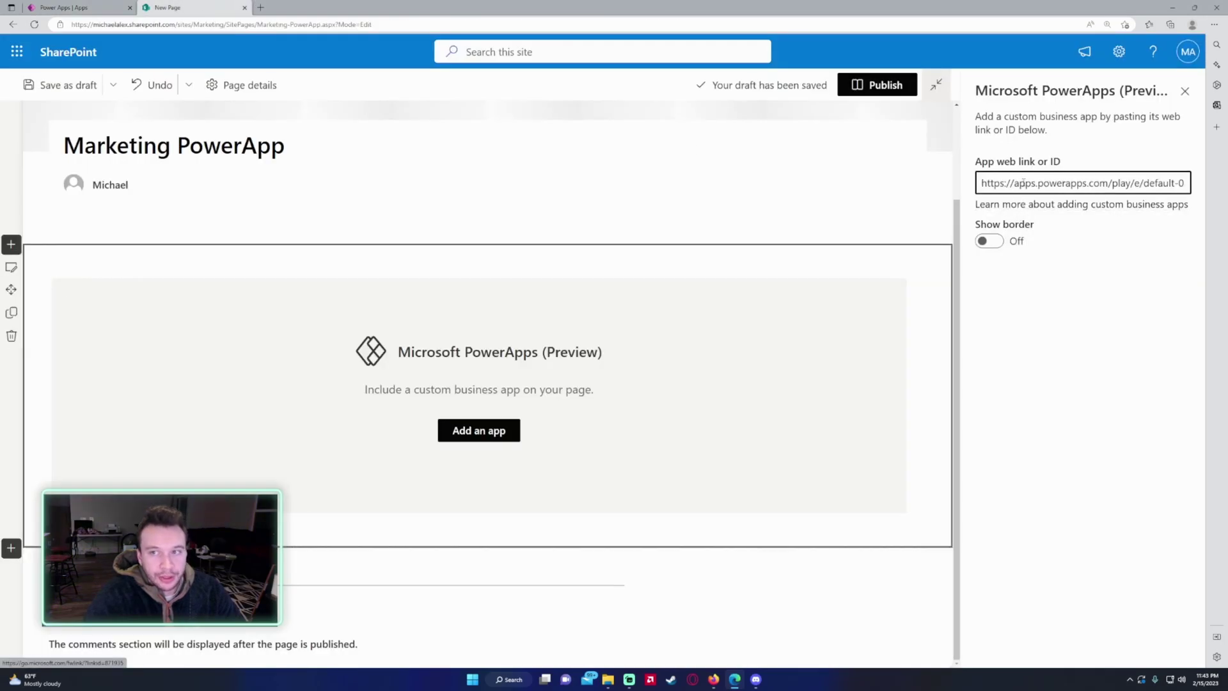
key("ctrl+a")
key("ctrl+v")
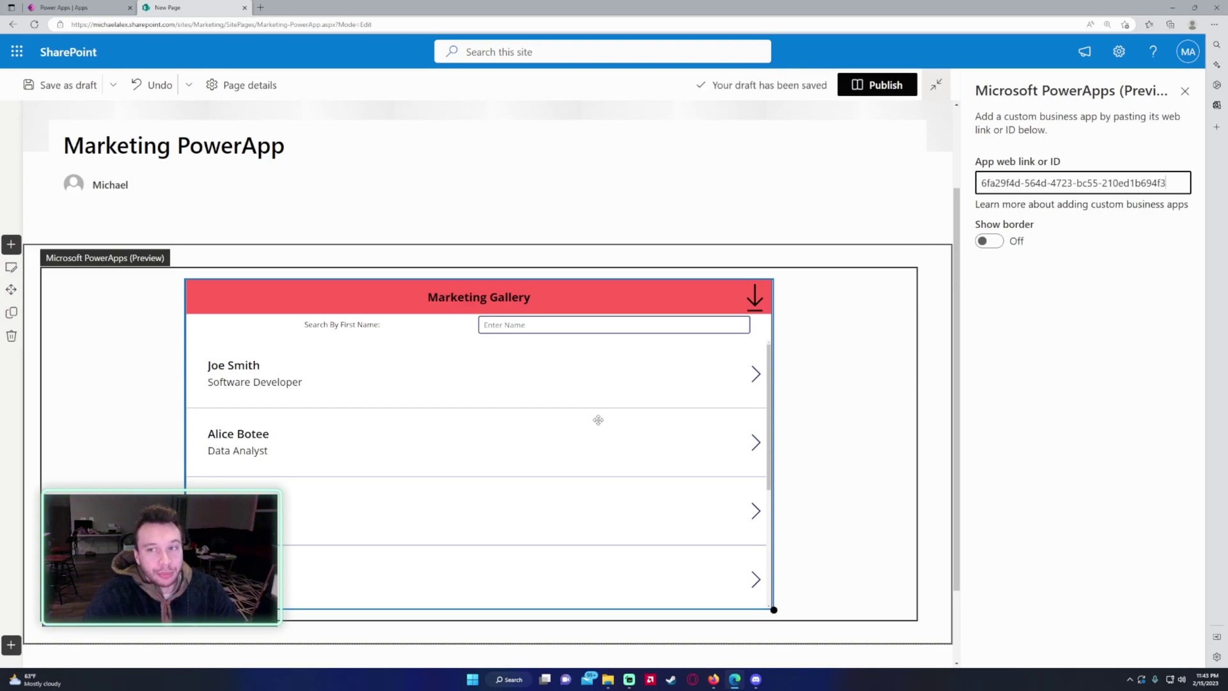
left_click(985, 243)
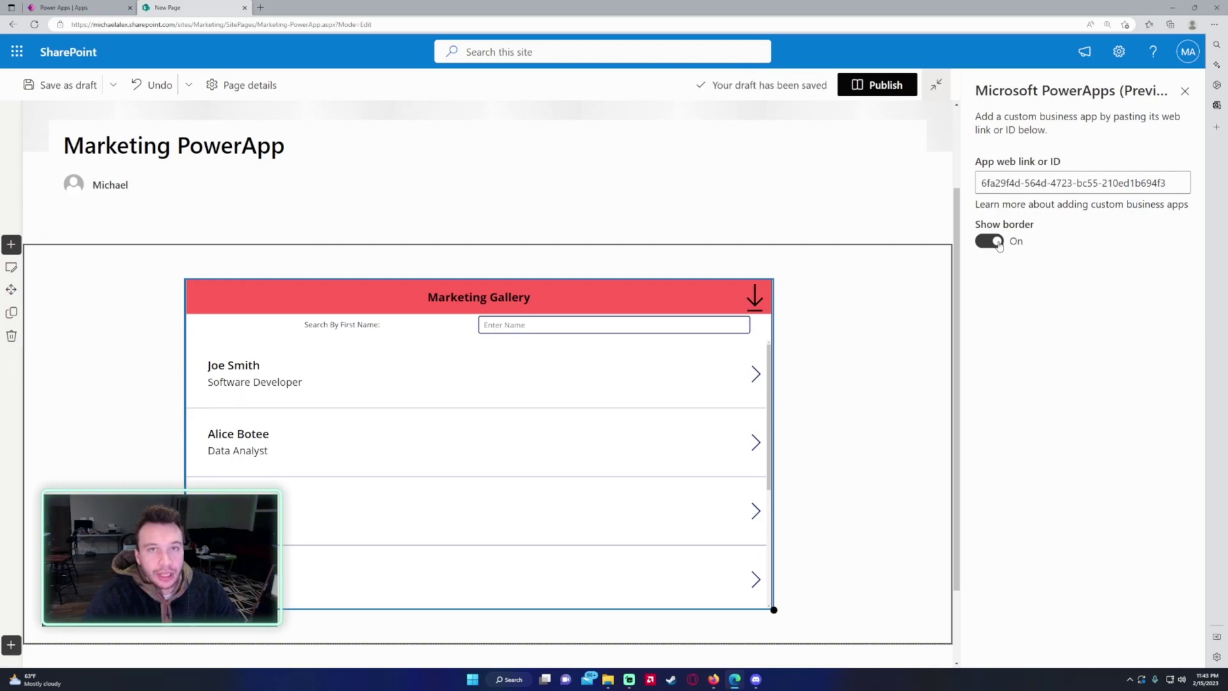
scroll(761, 301, "down", 2)
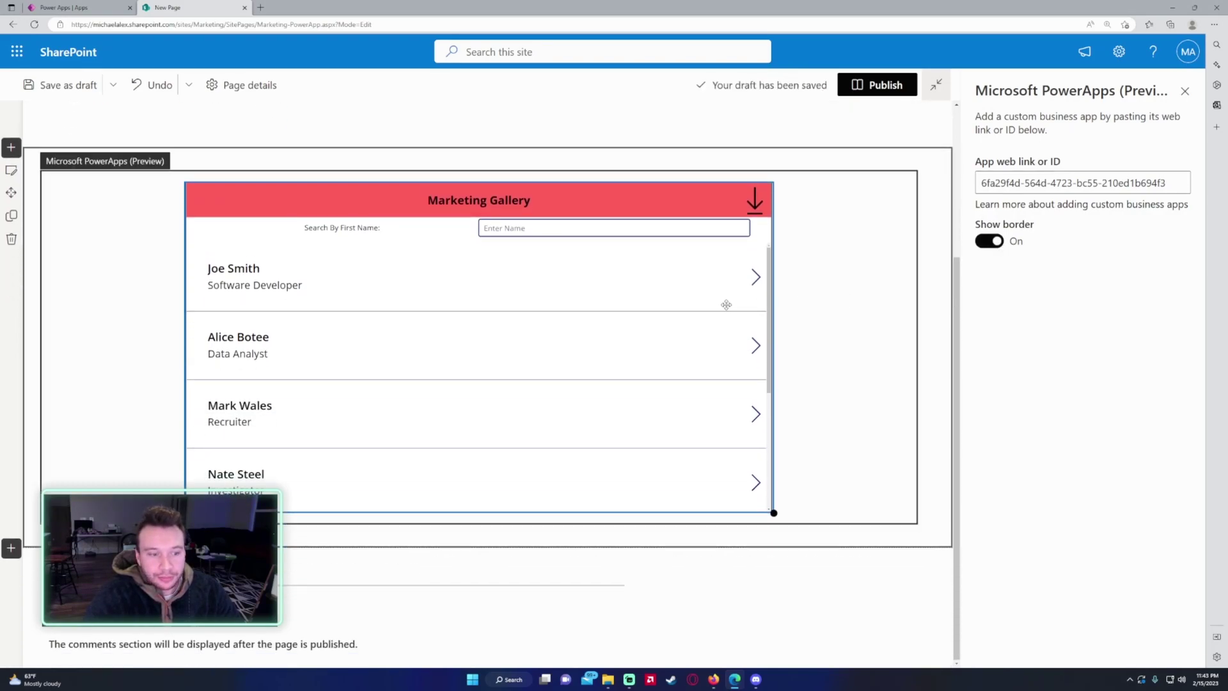
scroll(509, 291, "up", 3)
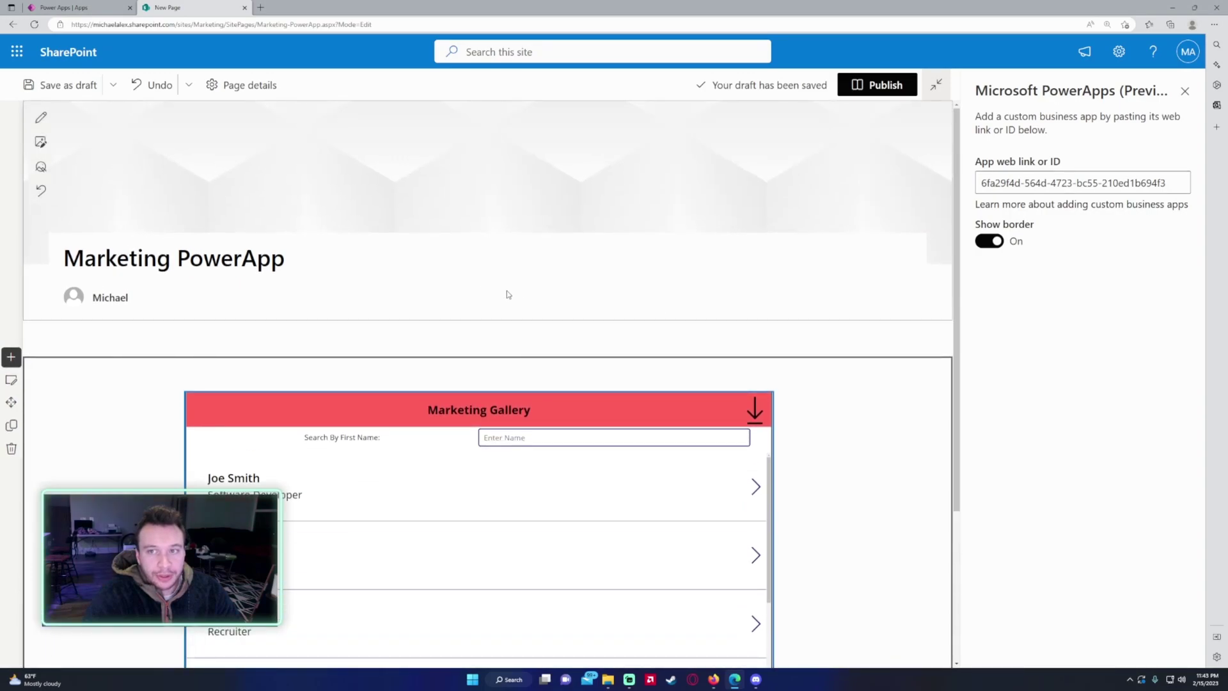
Step: Publish the page, copy its web address, and close the sharing and settings panes
left_click(858, 90)
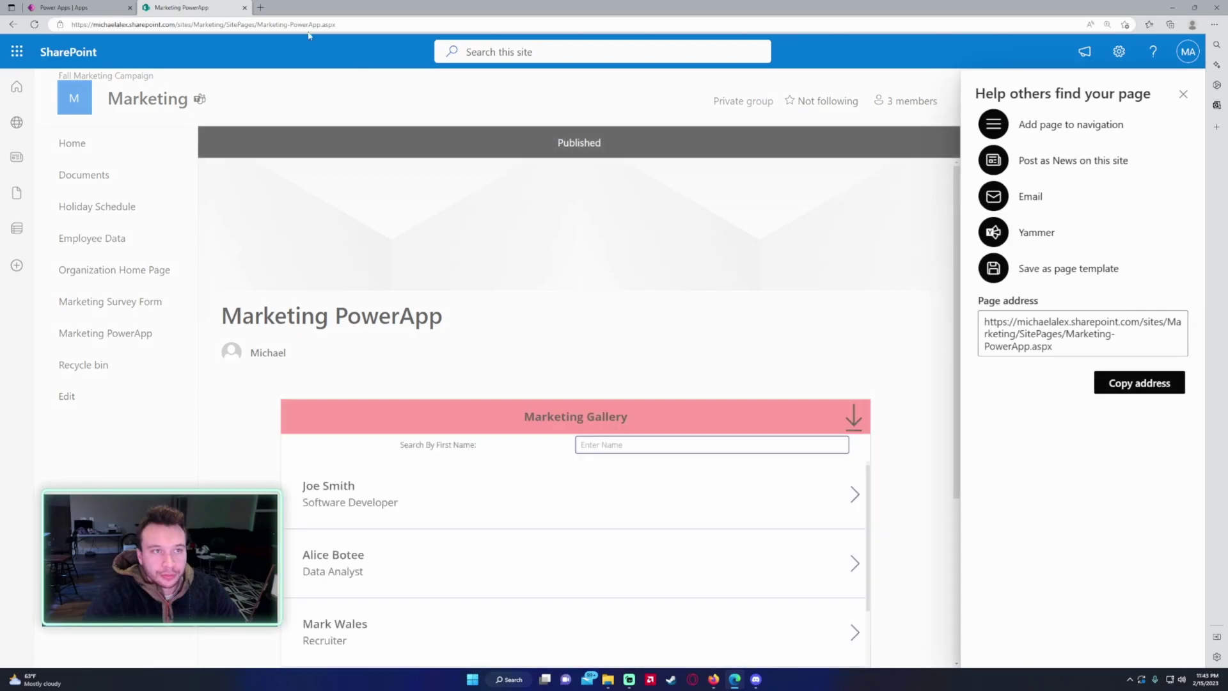
left_click(319, 24)
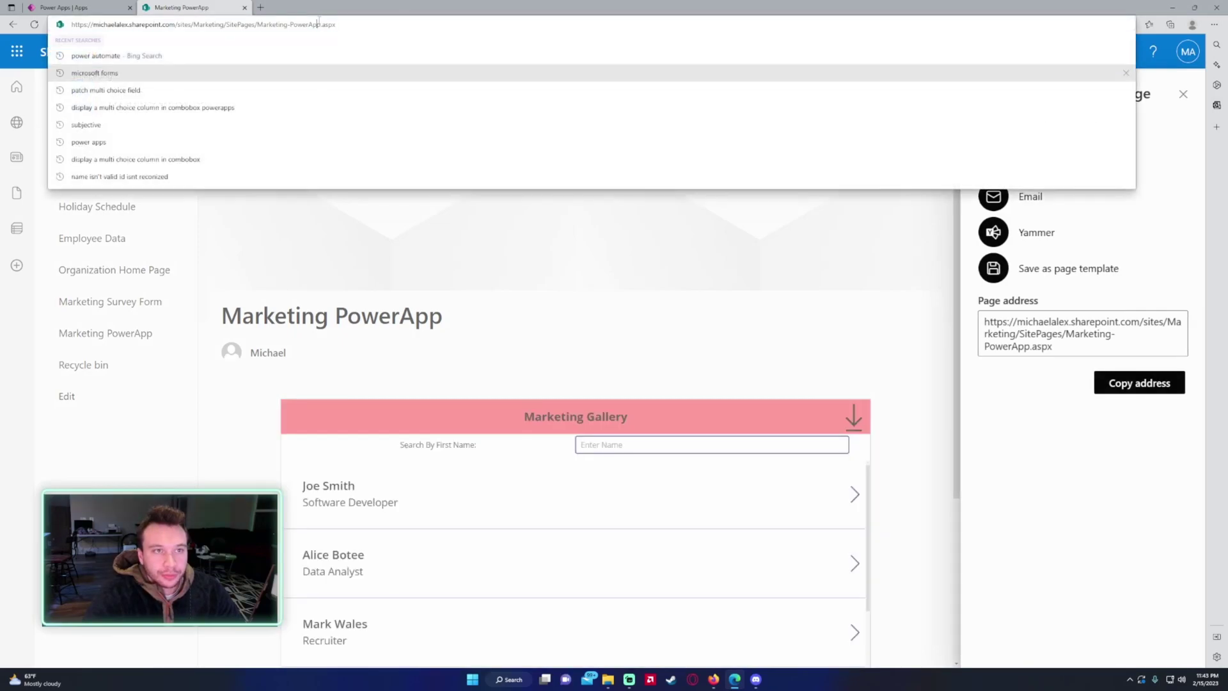
left_click(1091, 345)
left_click(1111, 386)
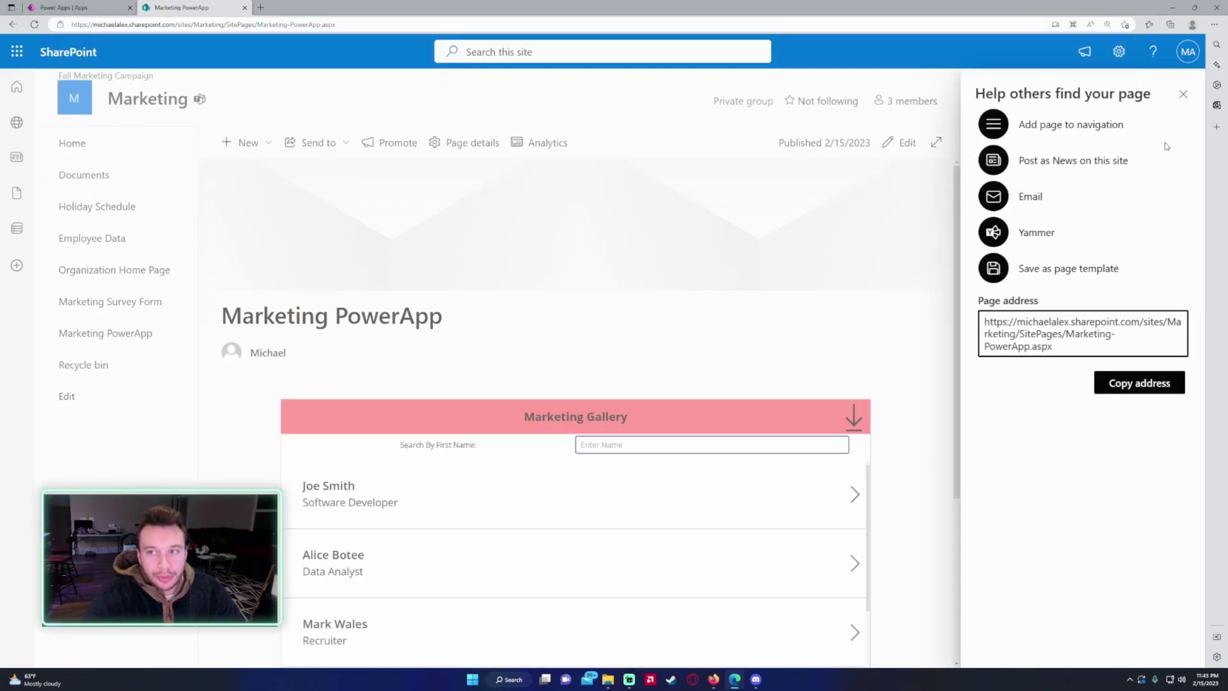
left_click(1183, 94)
left_click(380, 25)
key("ctrl+c")
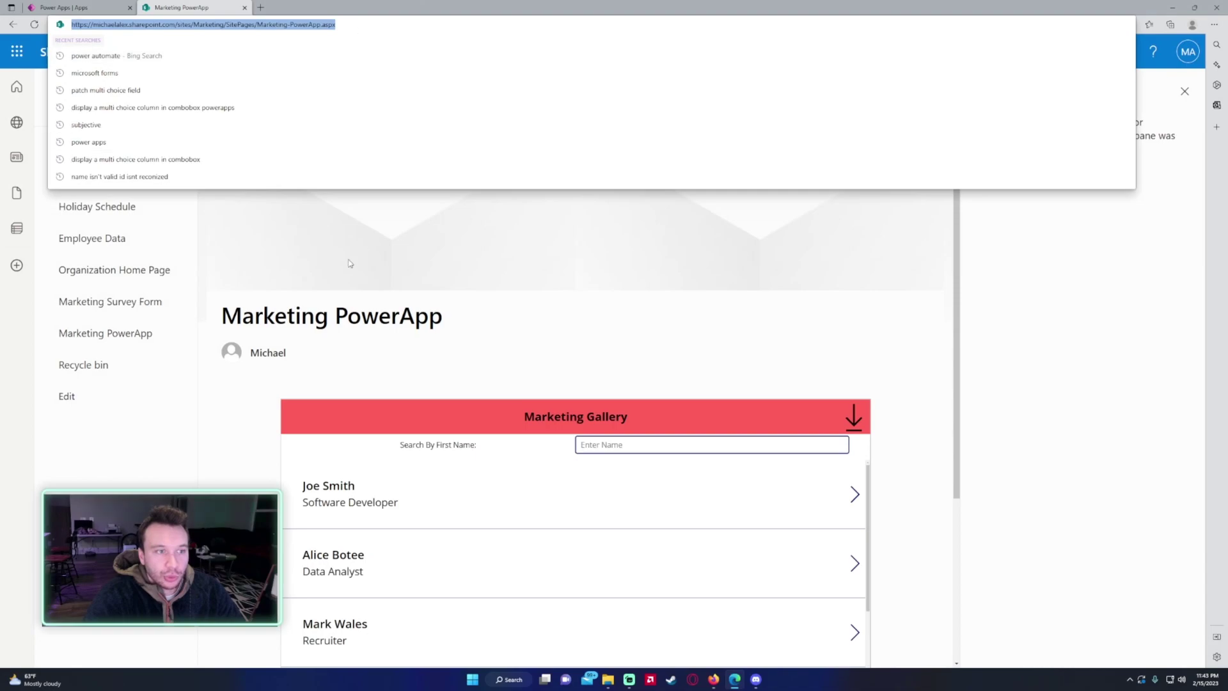
left_click(234, 446)
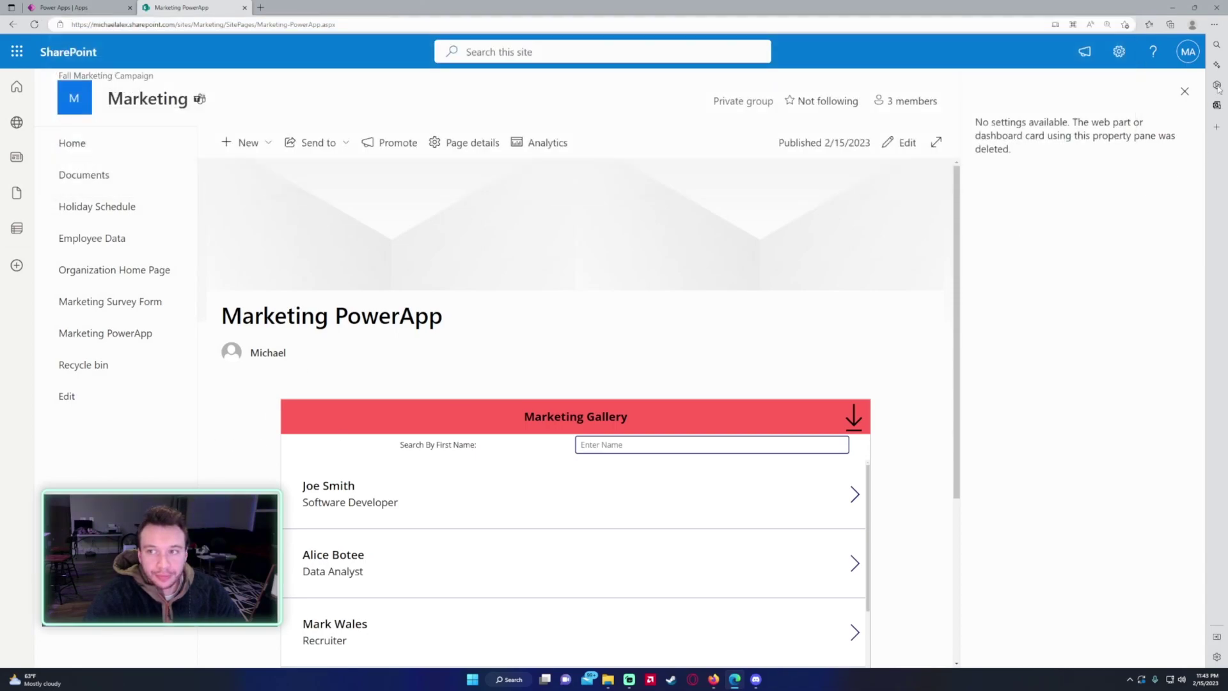
left_click(1185, 90)
scroll(110, 197, "down", 3)
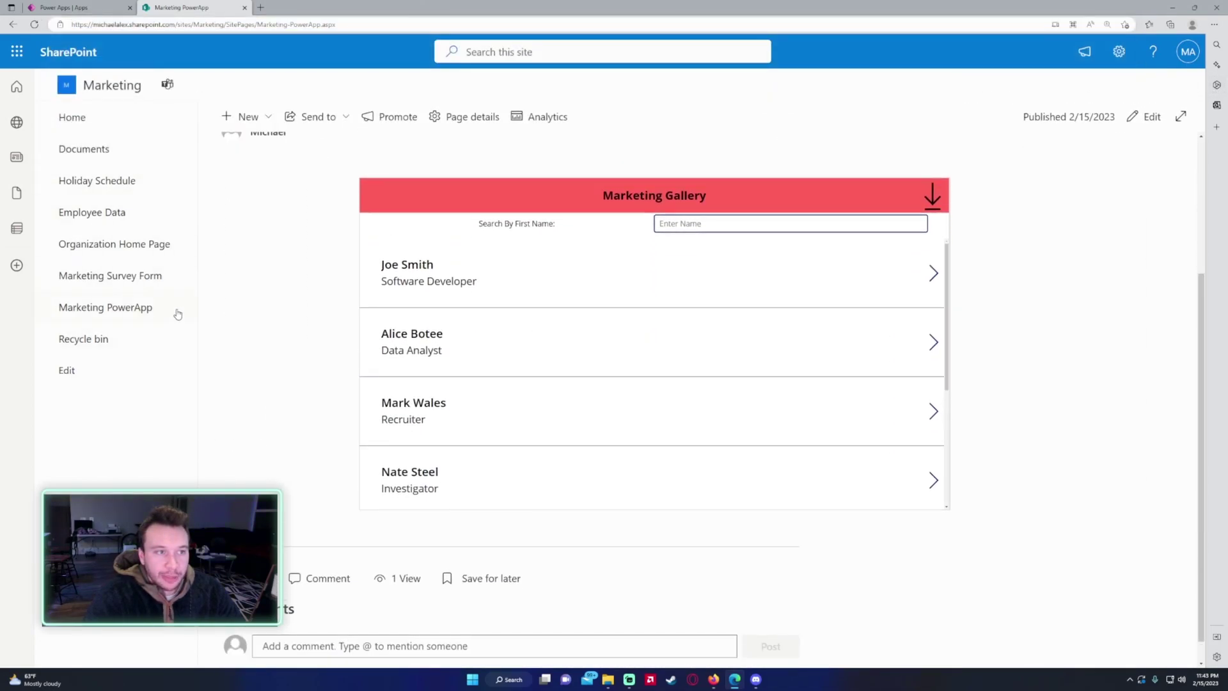
Step: Remove the Marketing PowerApp link from the site's sidebar navigation
left_click(89, 371)
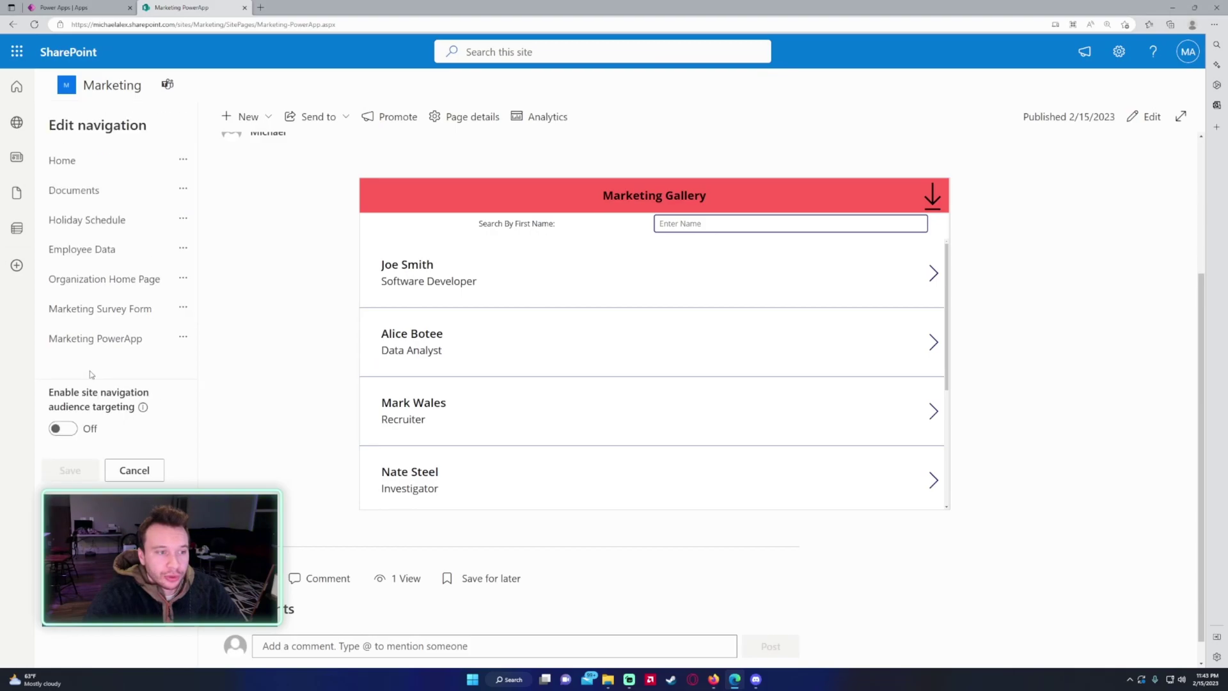
left_click(183, 337)
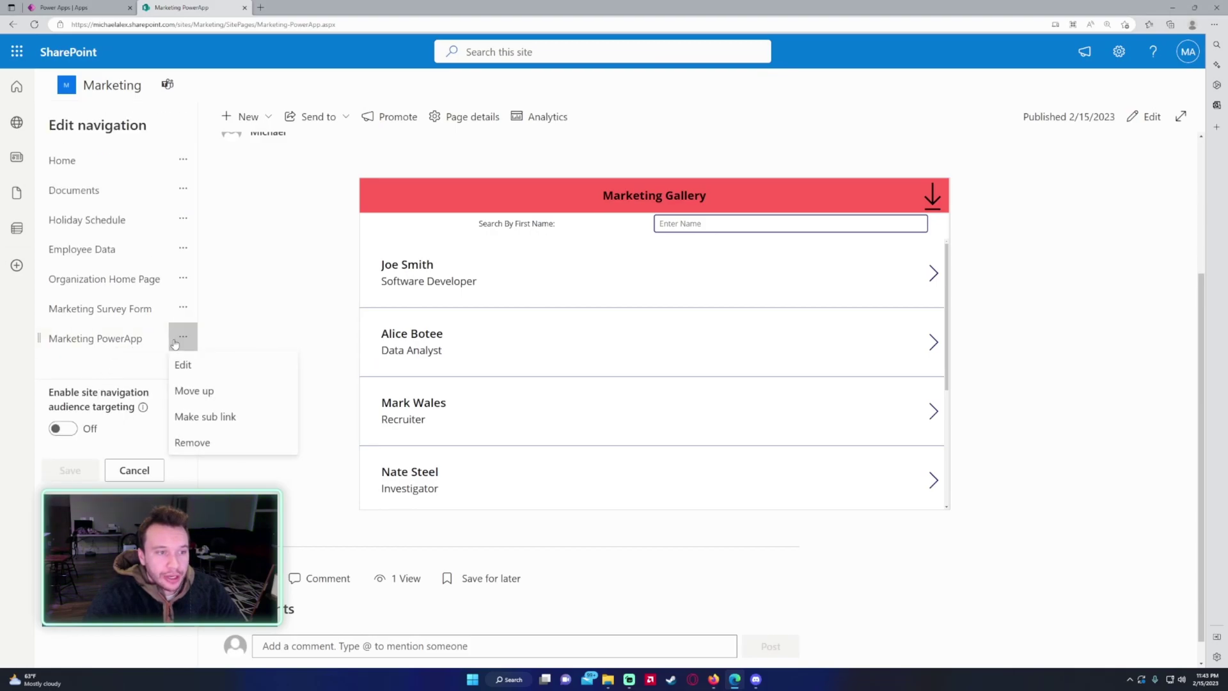
left_click(212, 444)
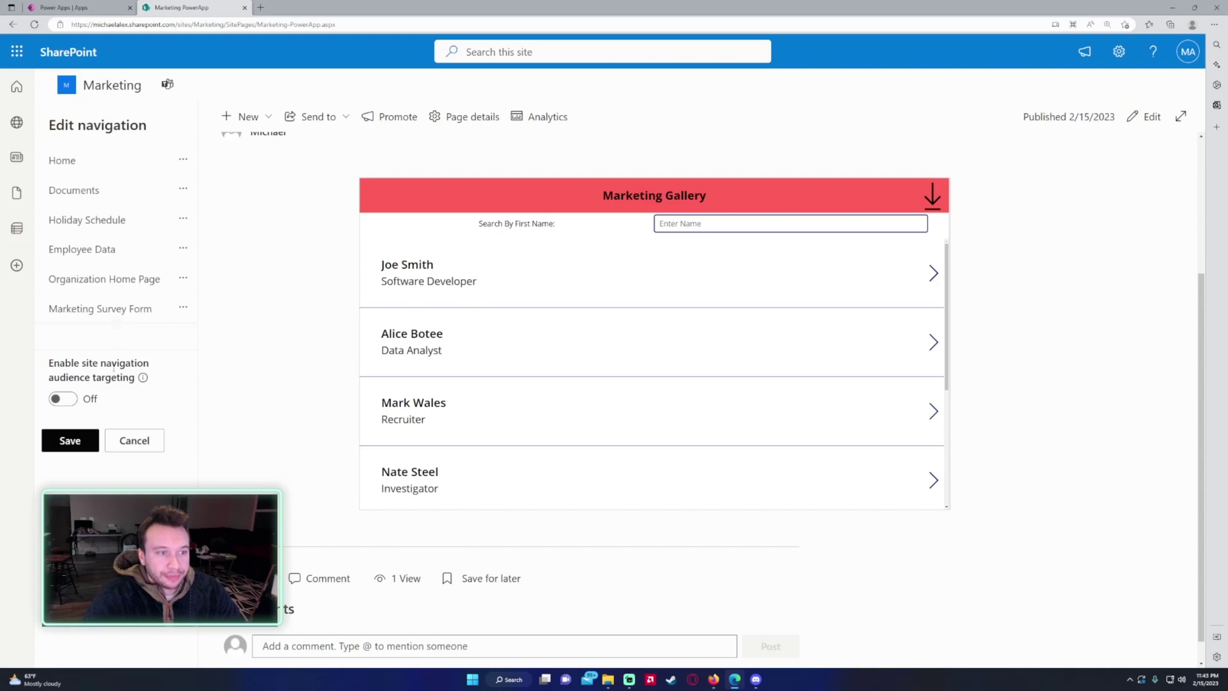
Step: Add a 'PowerApp' link with the copied page URL, save the navigation, and go Home
left_click(116, 323)
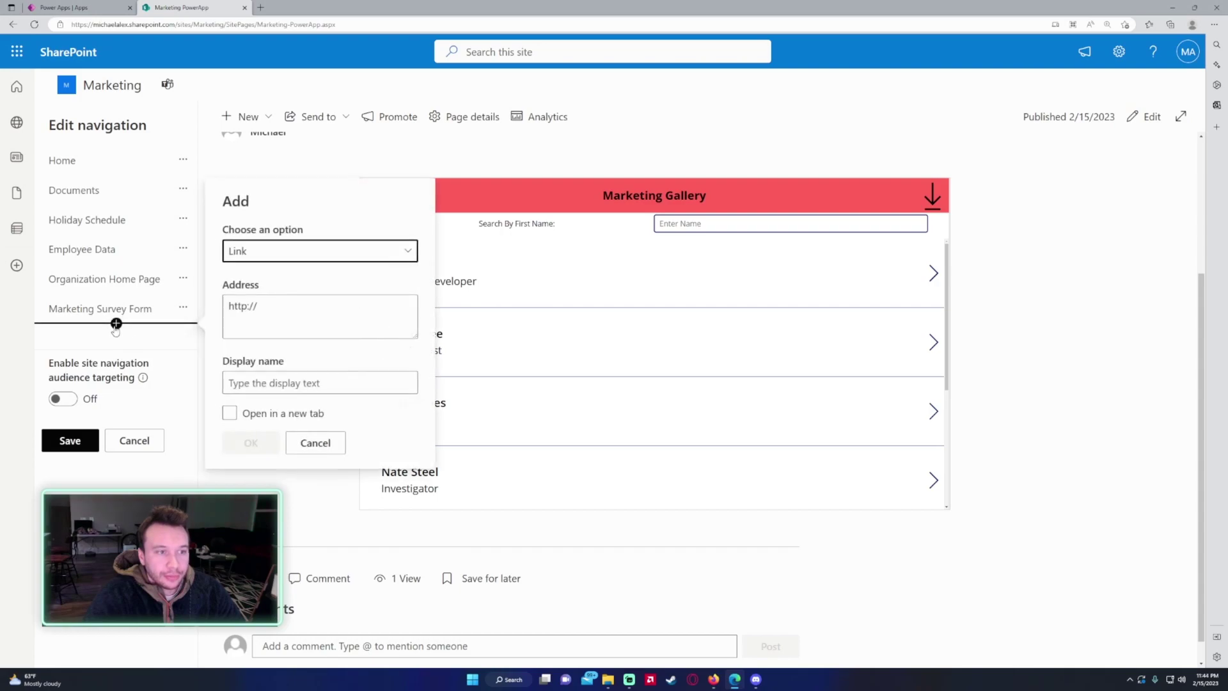
left_click(275, 314)
key("ctrl+v")
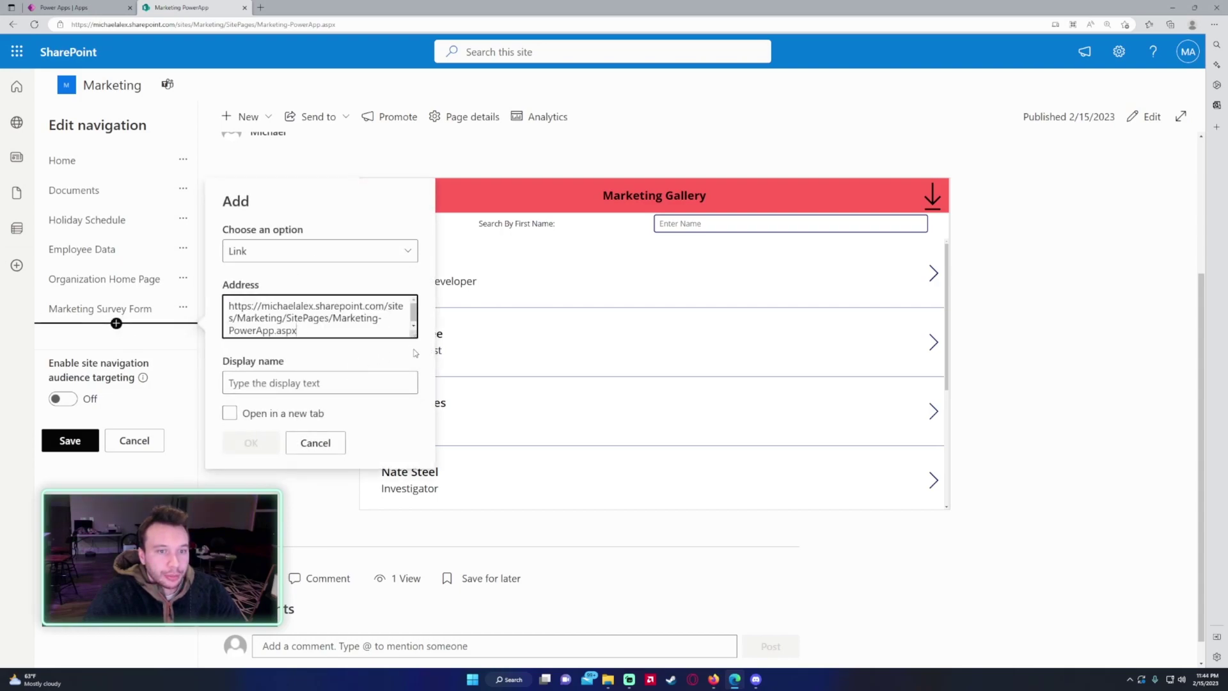
left_click_drag(416, 334, 420, 375)
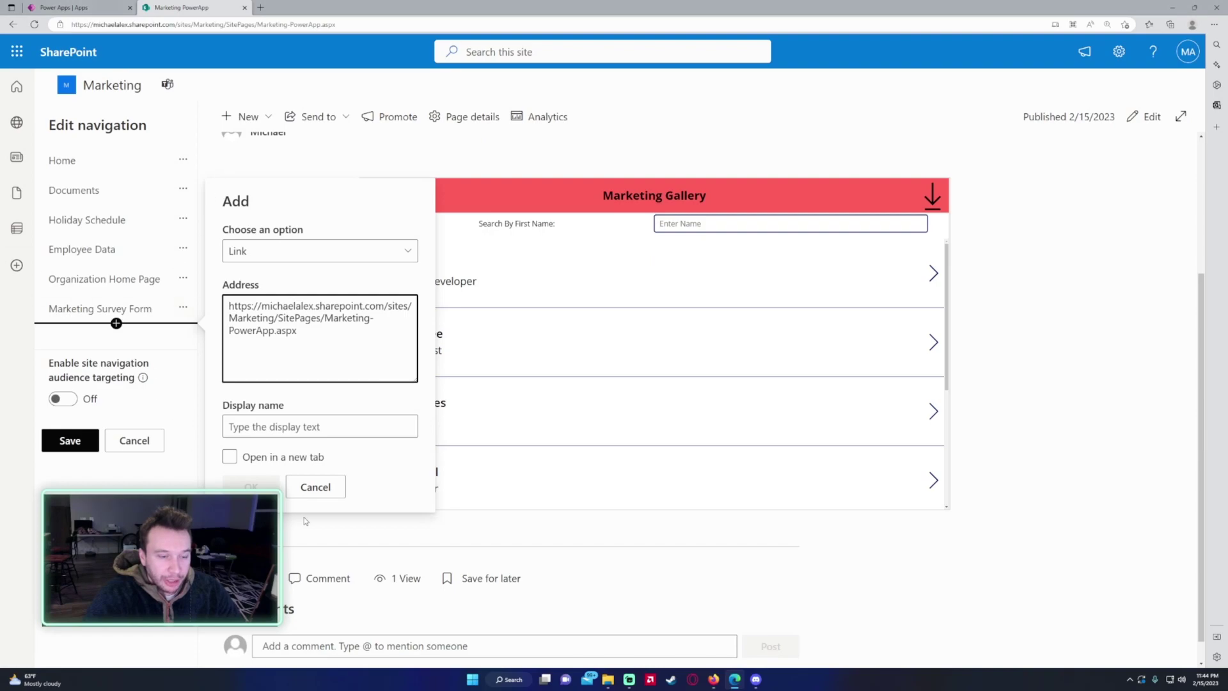
left_click(314, 427)
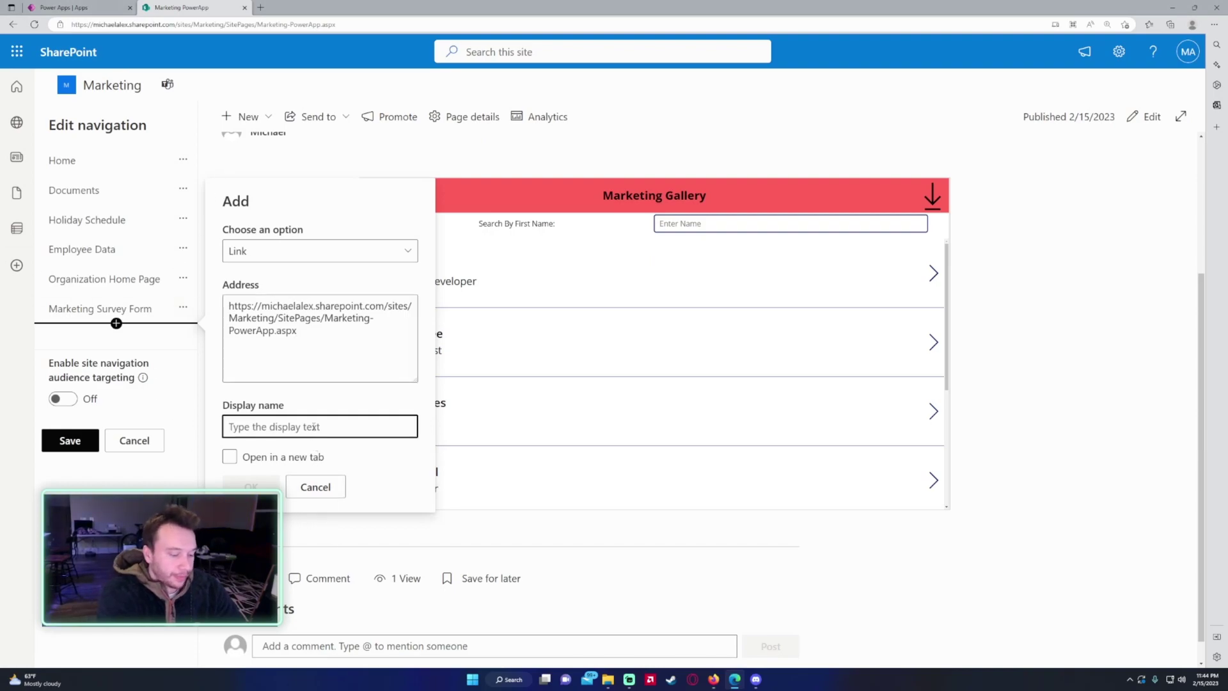
type("PowerApp")
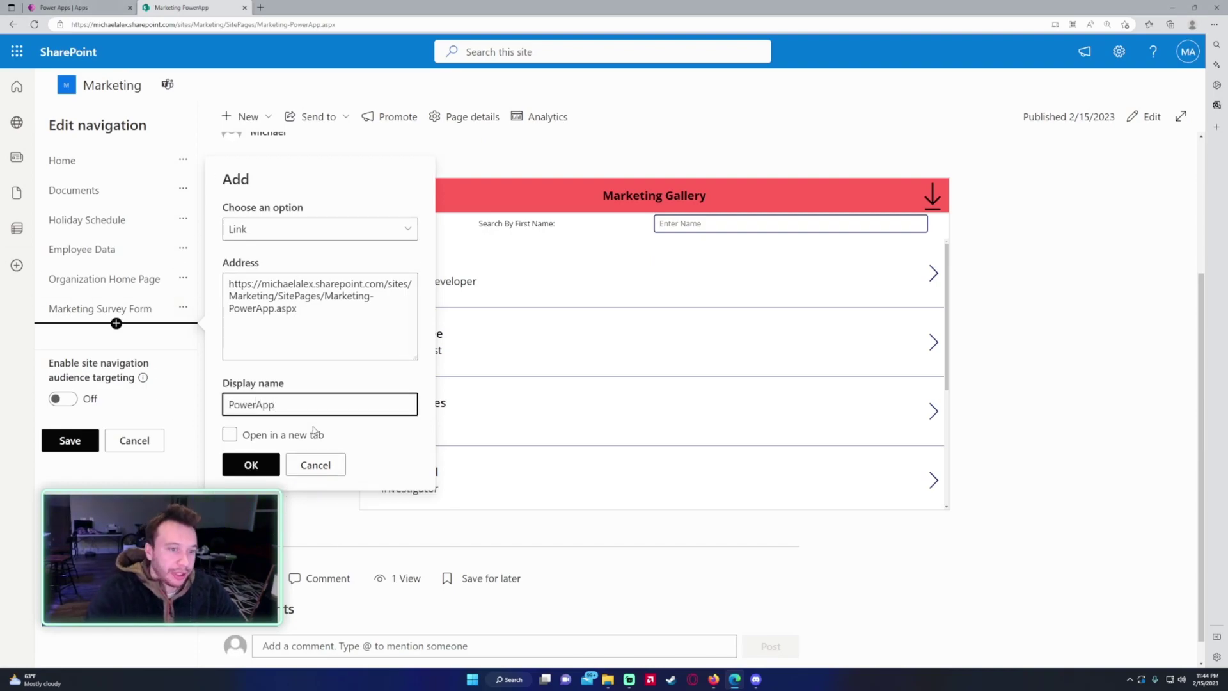
left_click(249, 465)
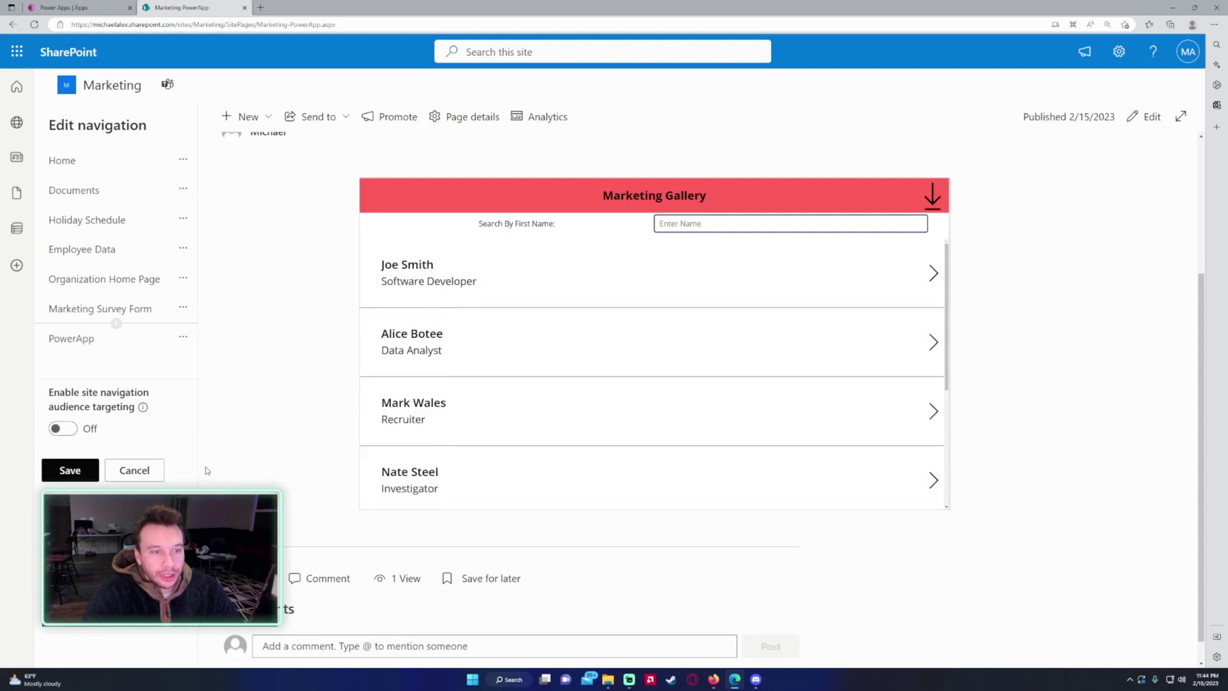
left_click(78, 472)
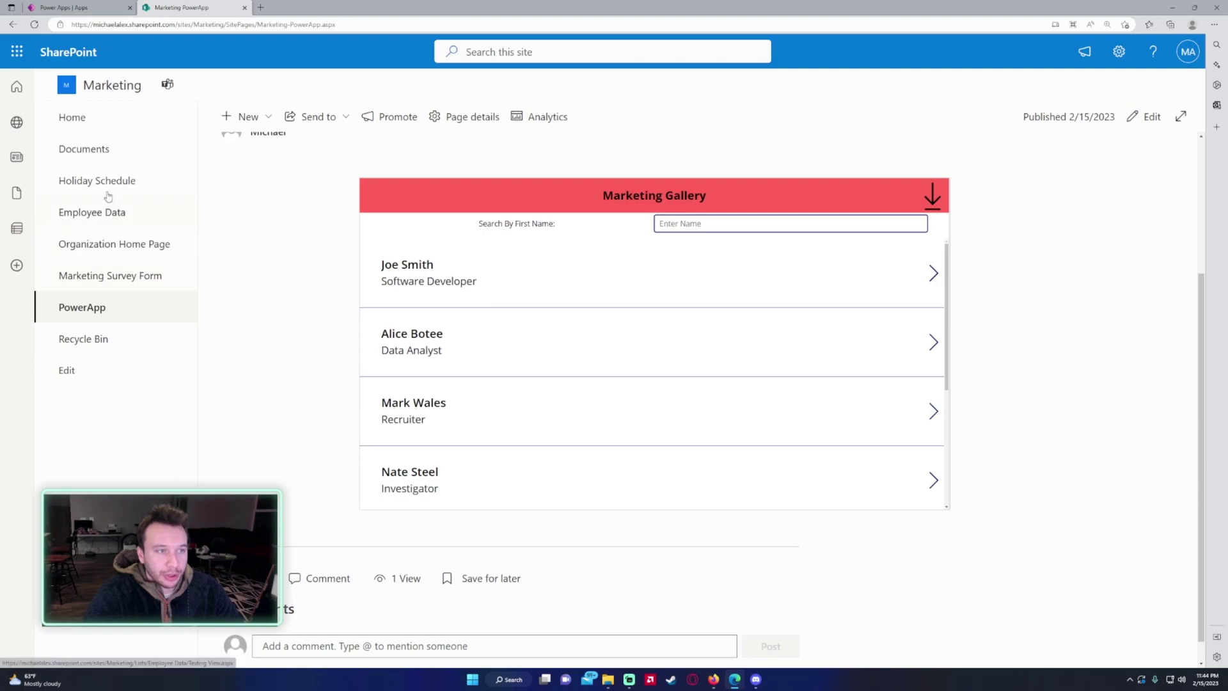
left_click(102, 121)
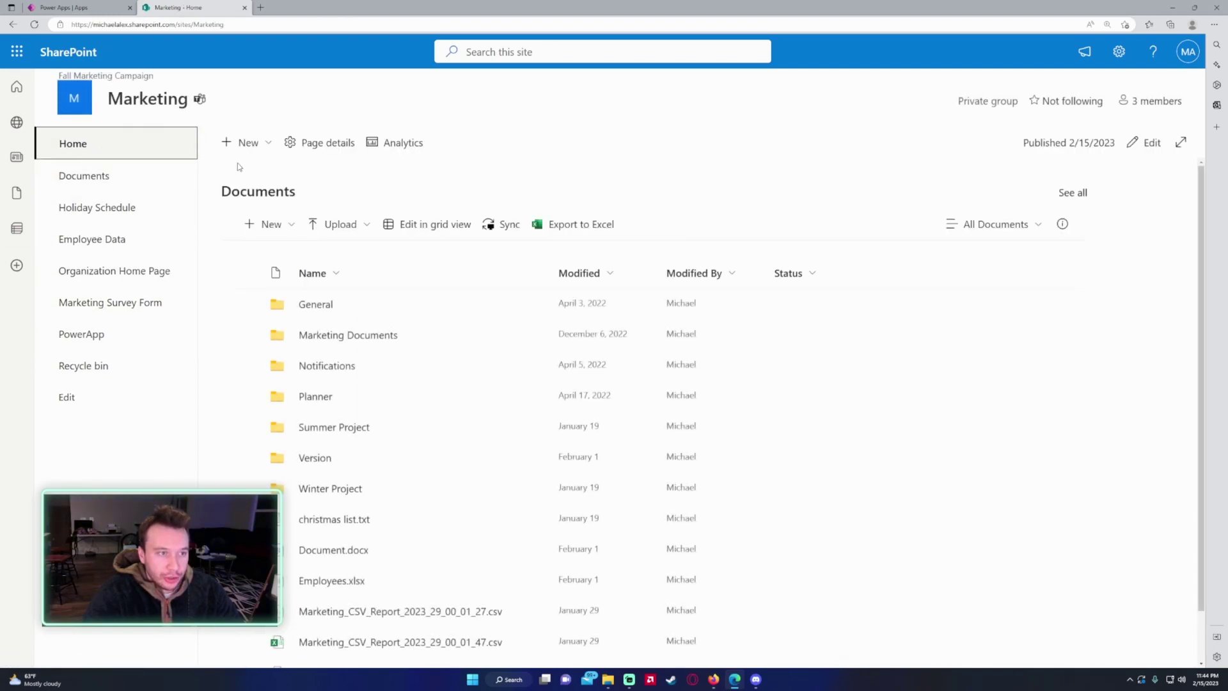
Step: Open the PowerApp page and search the Marketing Gallery by an employee's first name
left_click(140, 338)
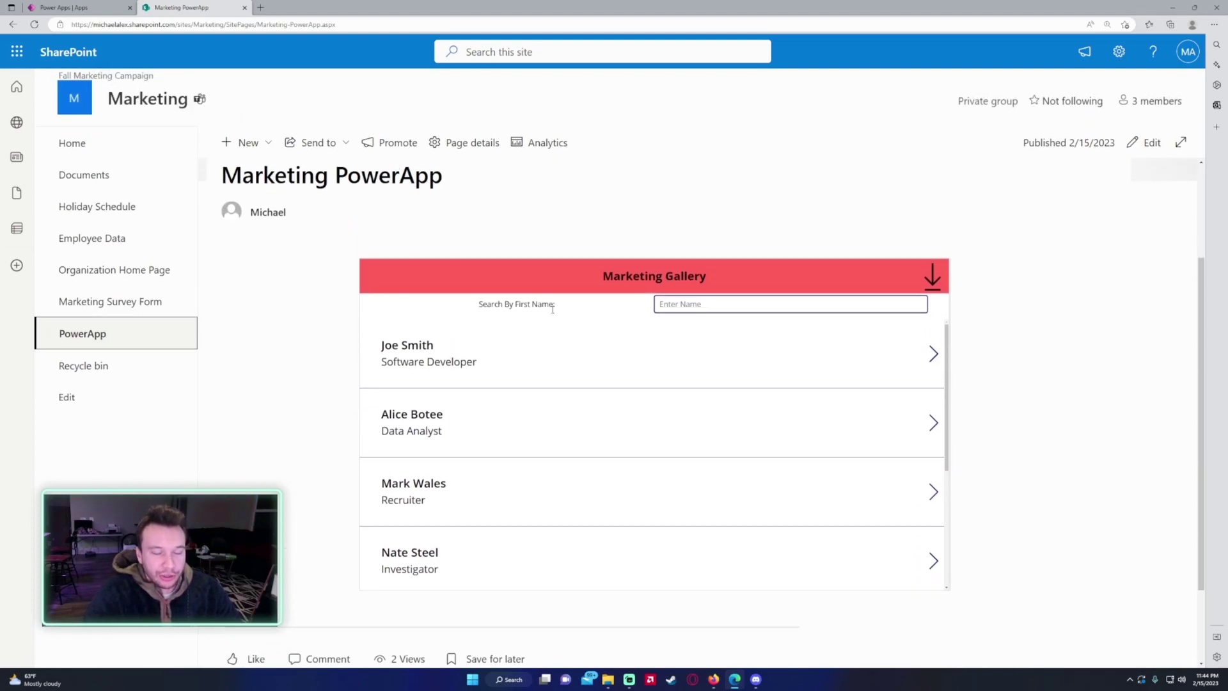
scroll(717, 294, "down", 1)
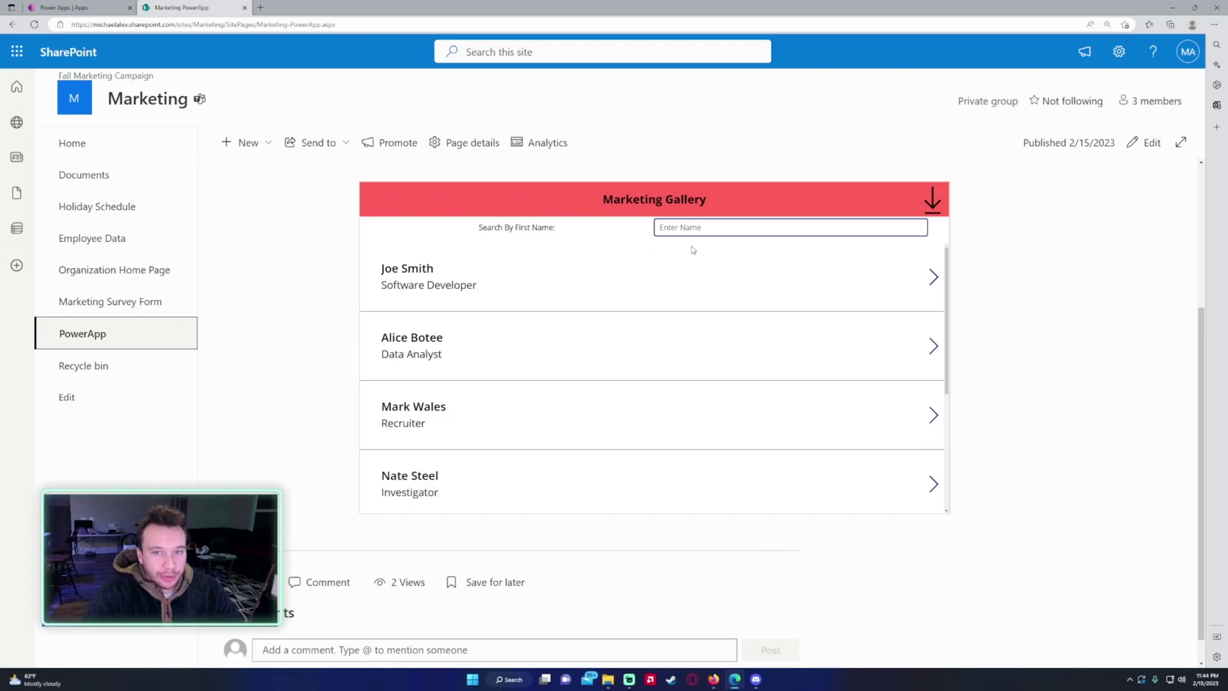
left_click(691, 233)
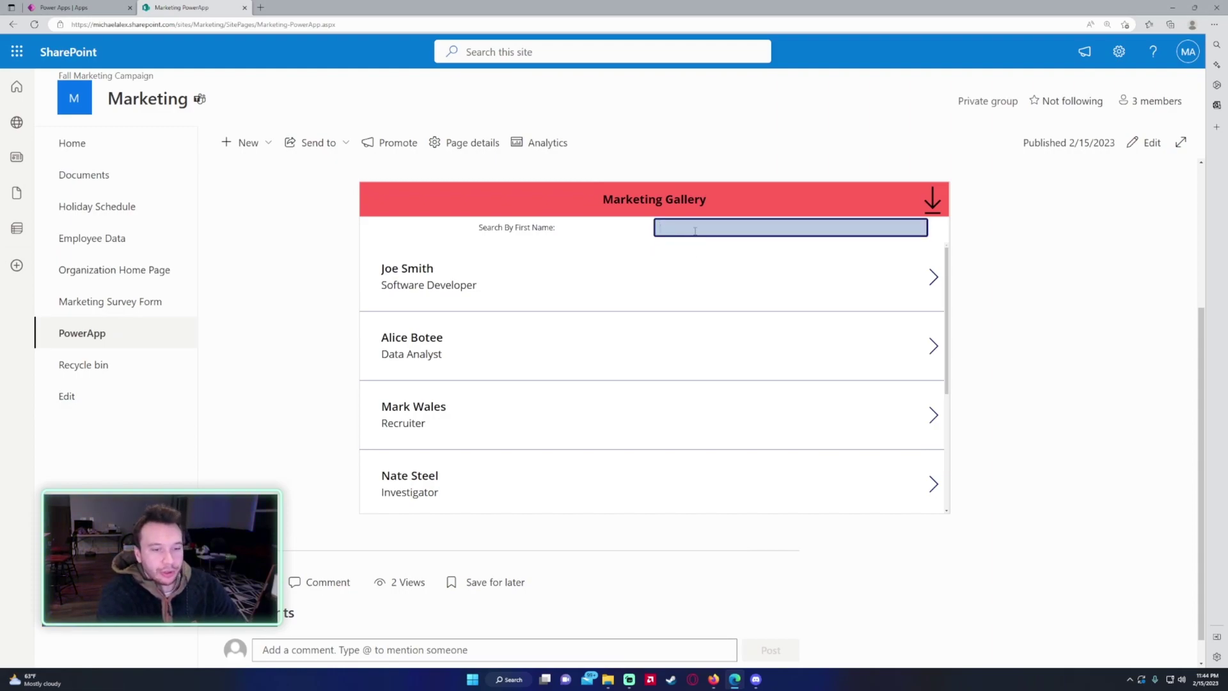
type("n")
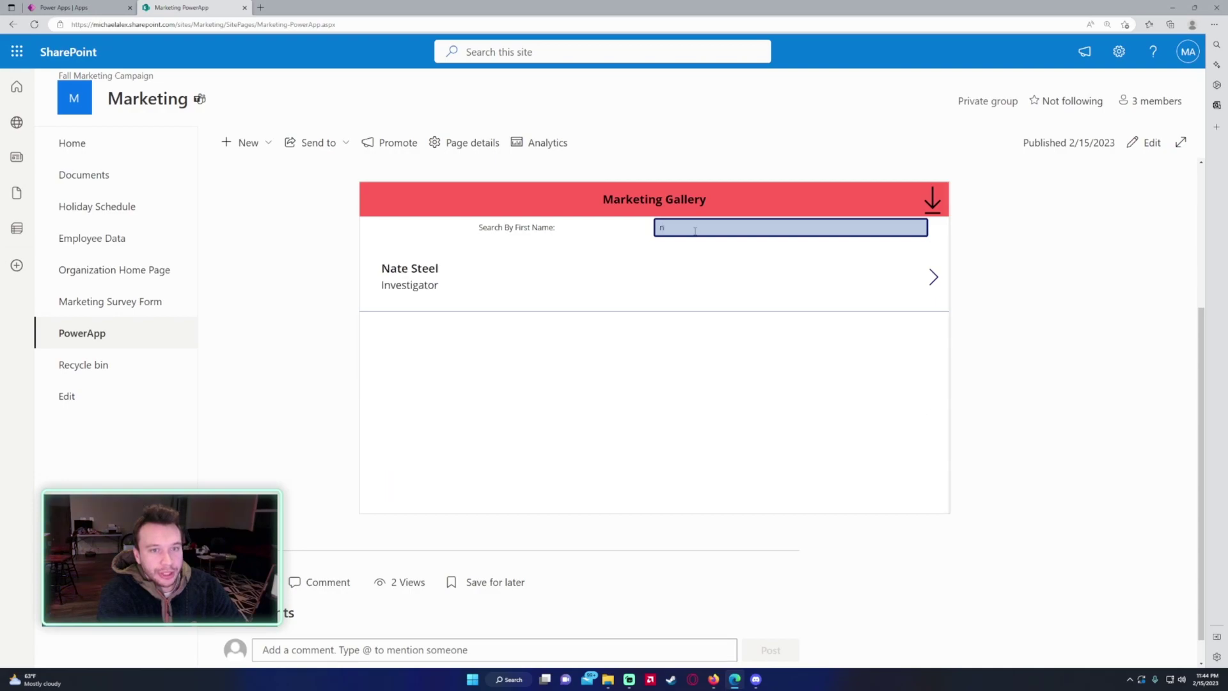
key("BackSpace")
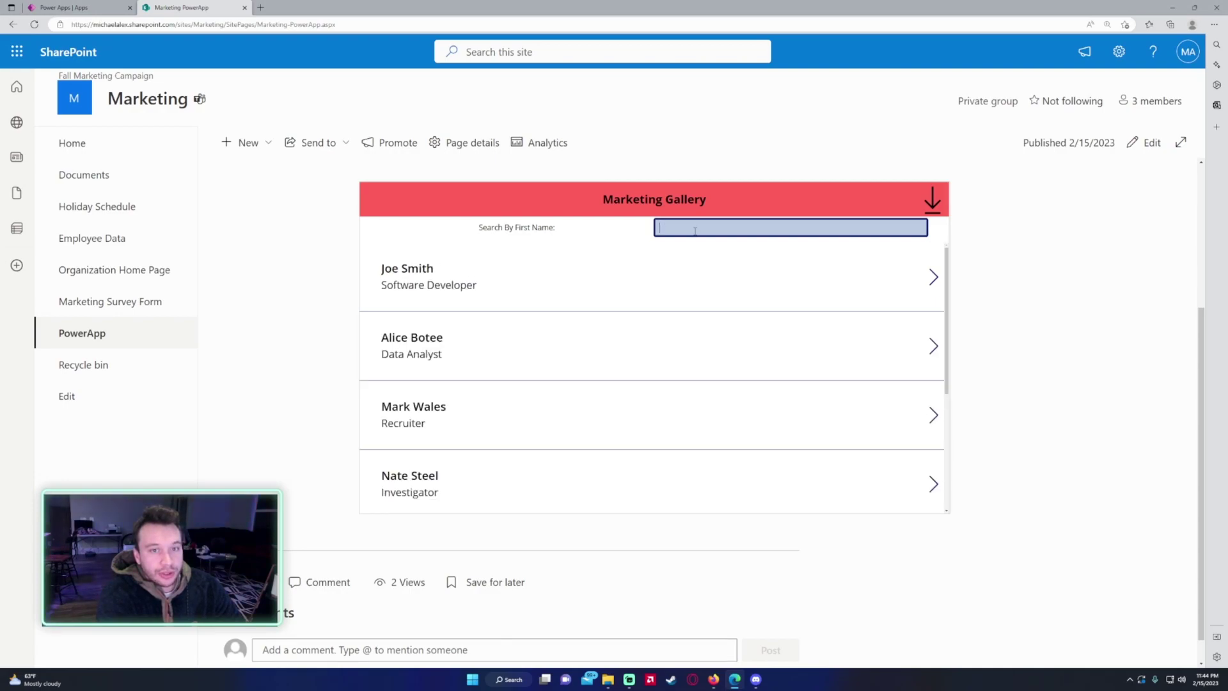
type("alice")
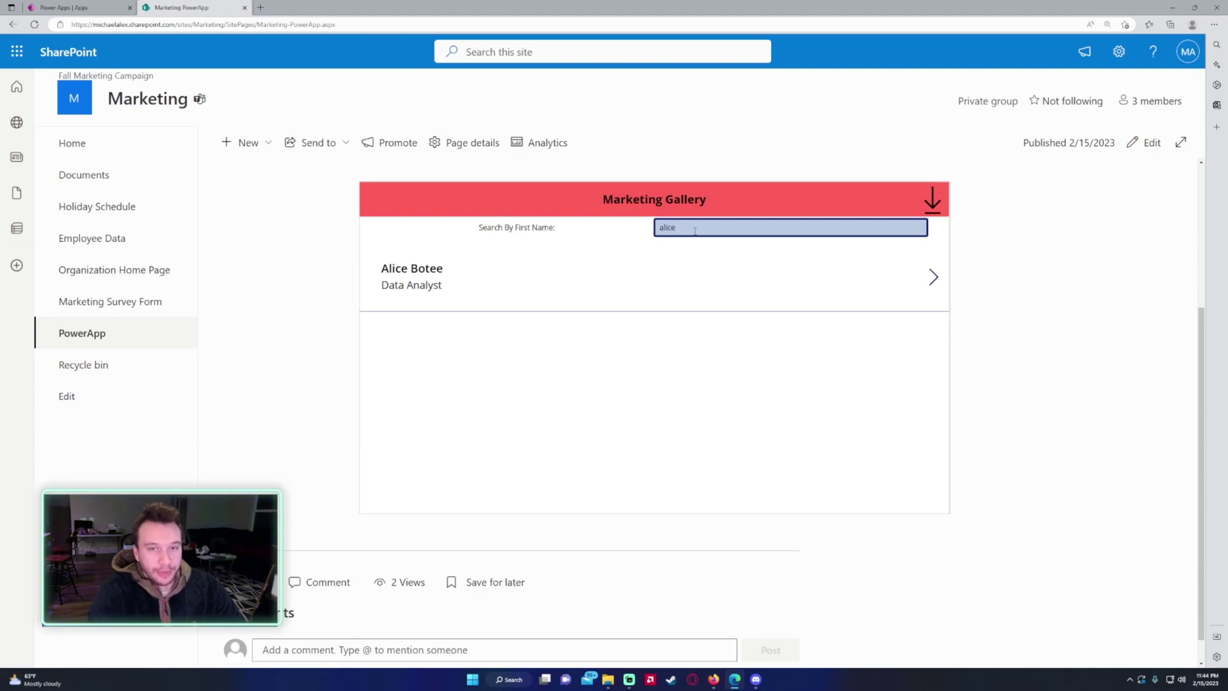
Step: Download the gallery report, then filter the gallery by a different employee's first name
left_click(933, 199)
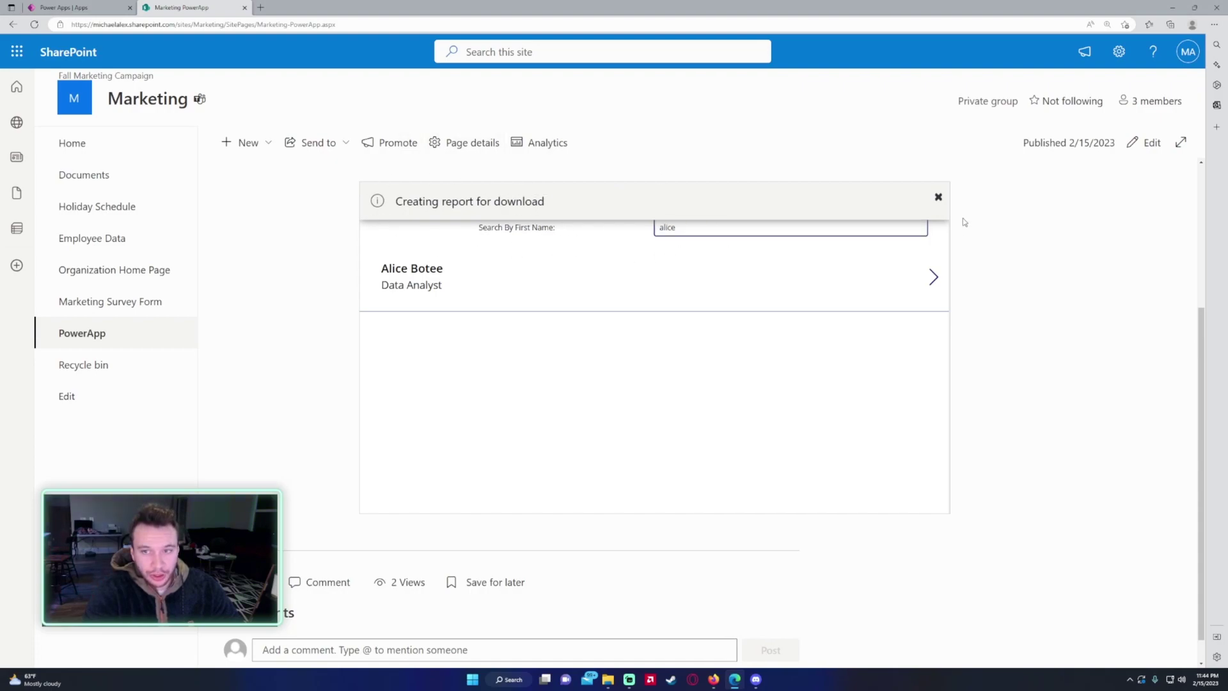
left_click(821, 228)
key("BackSpace")
key("BackSpace")
key("BackSpace")
key("BackSpace")
key("BackSpace")
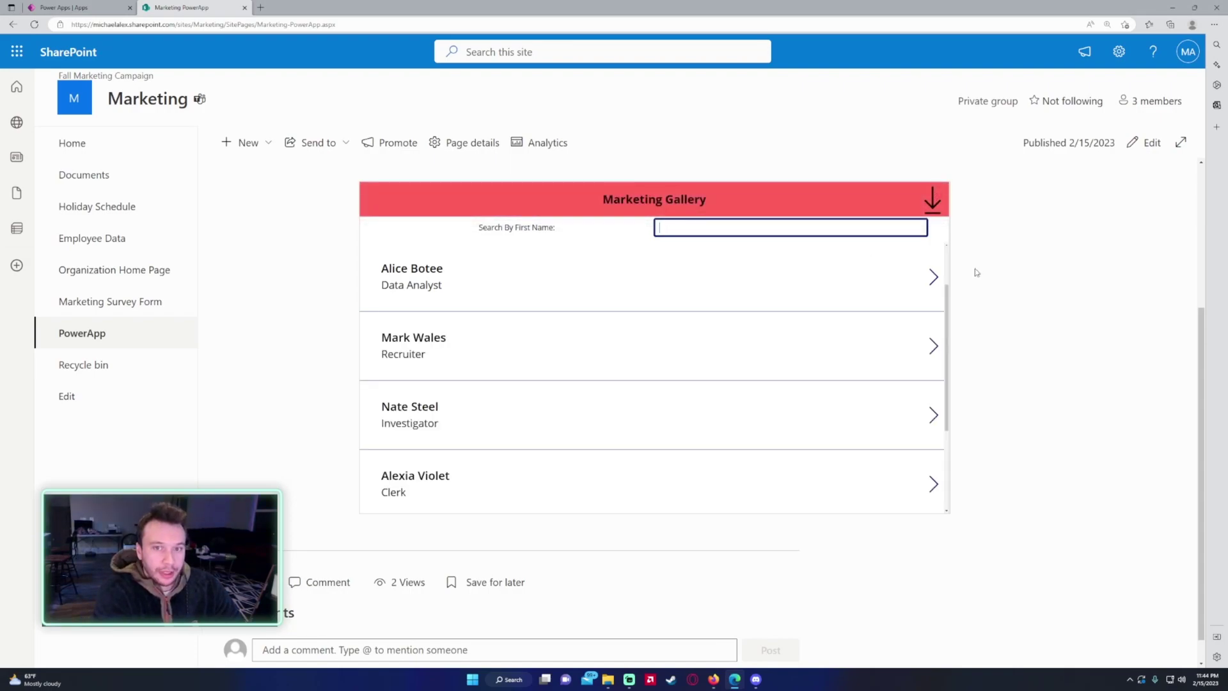
type("mark")
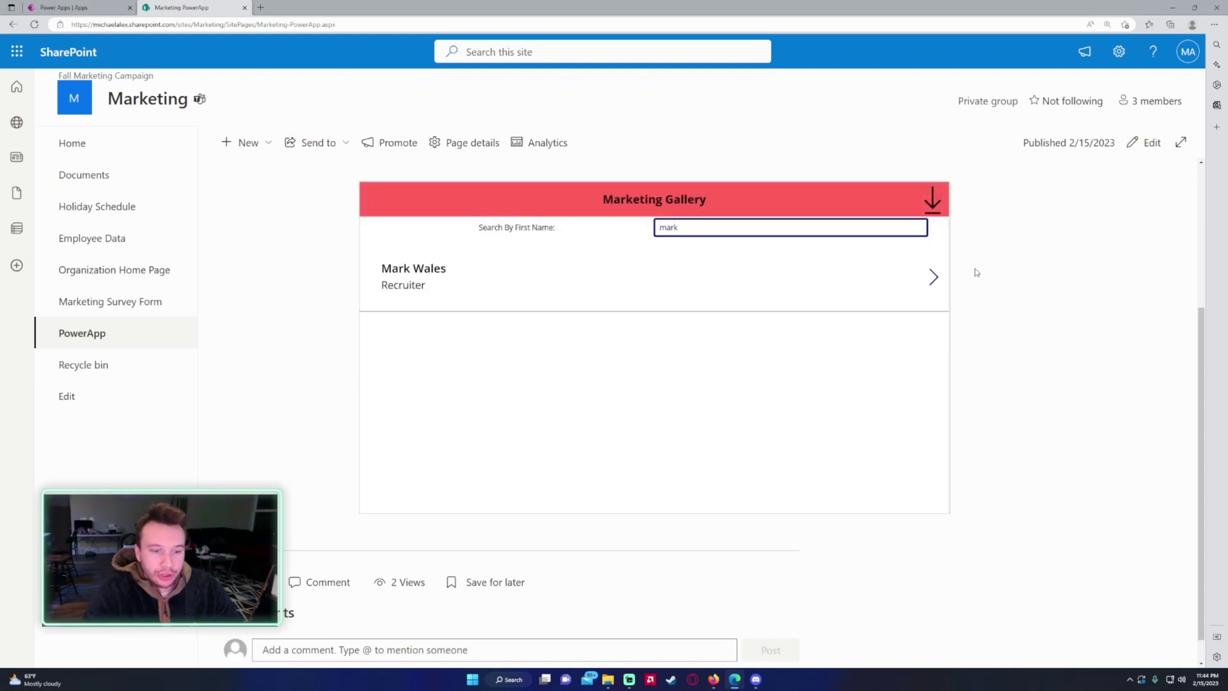
Step: Return to the Marketing site's Home page from the left navigation
left_click(167, 143)
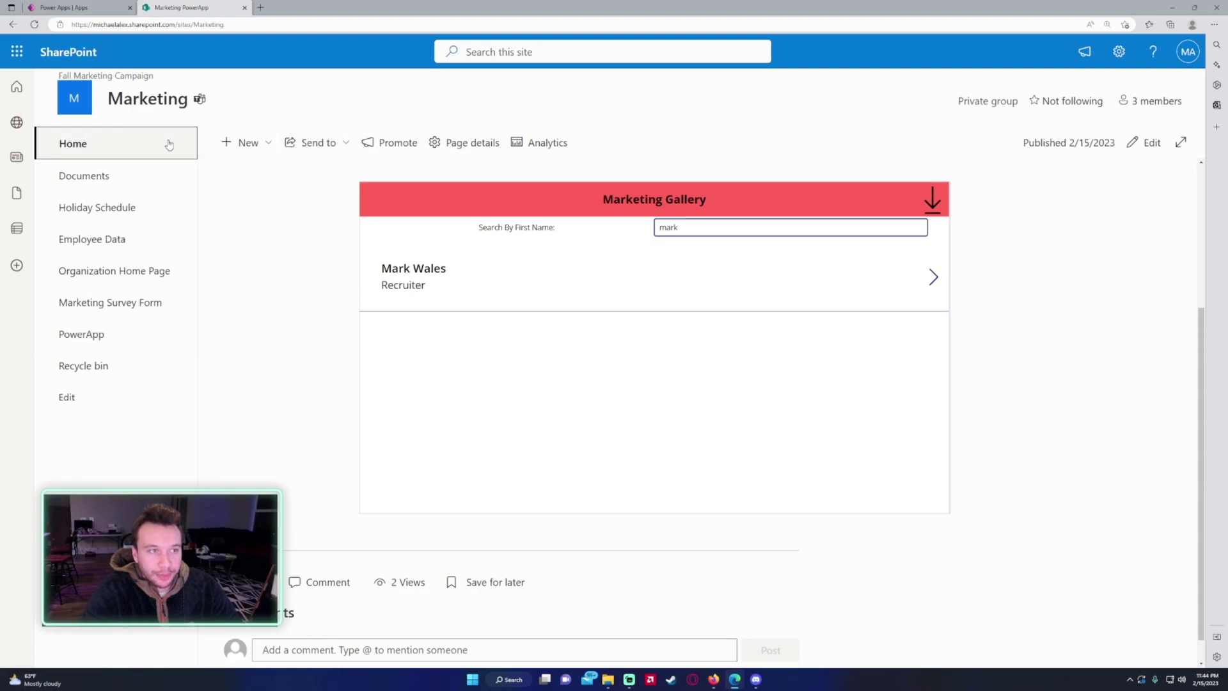